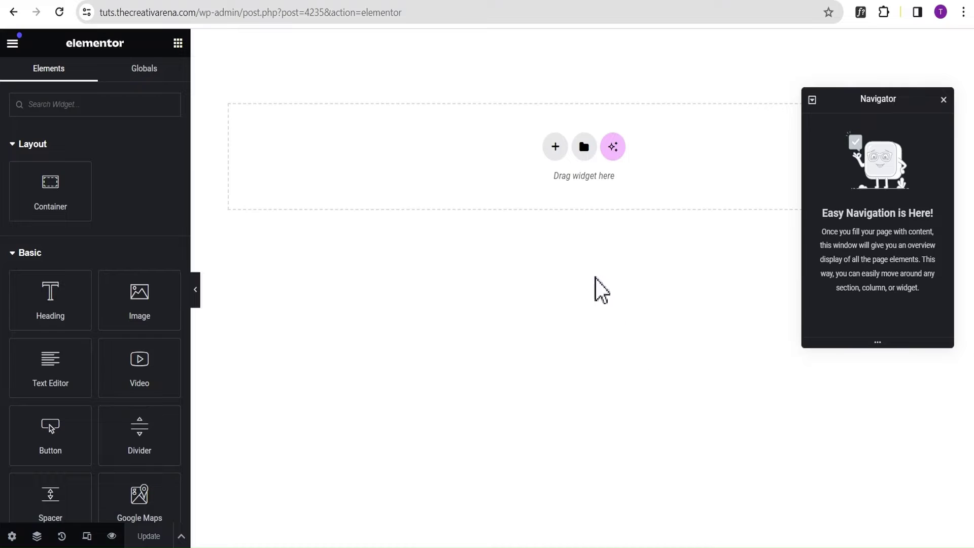
- Add a new row-direction container to the empty page and set its content width to Full Width
left_click(555, 147)
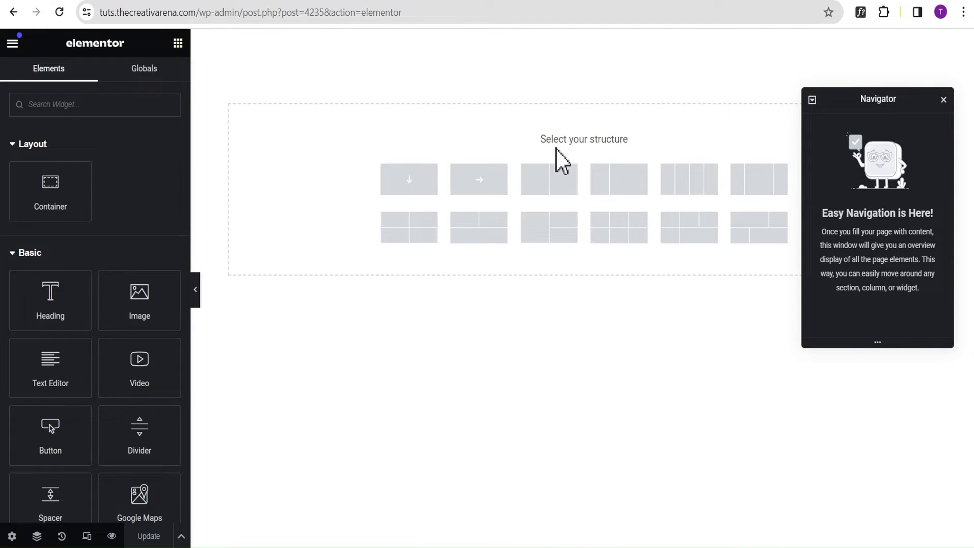
left_click(479, 181)
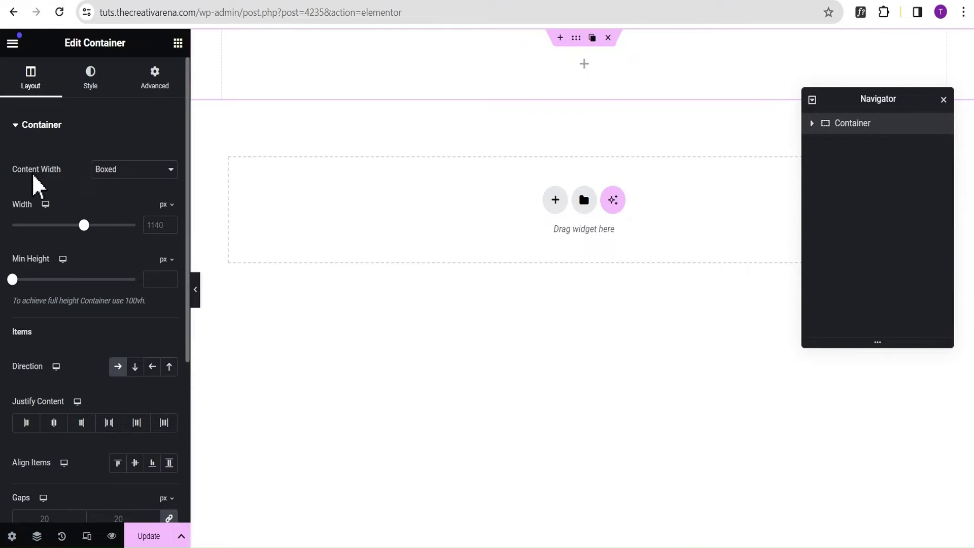
left_click(124, 172)
left_click(127, 197)
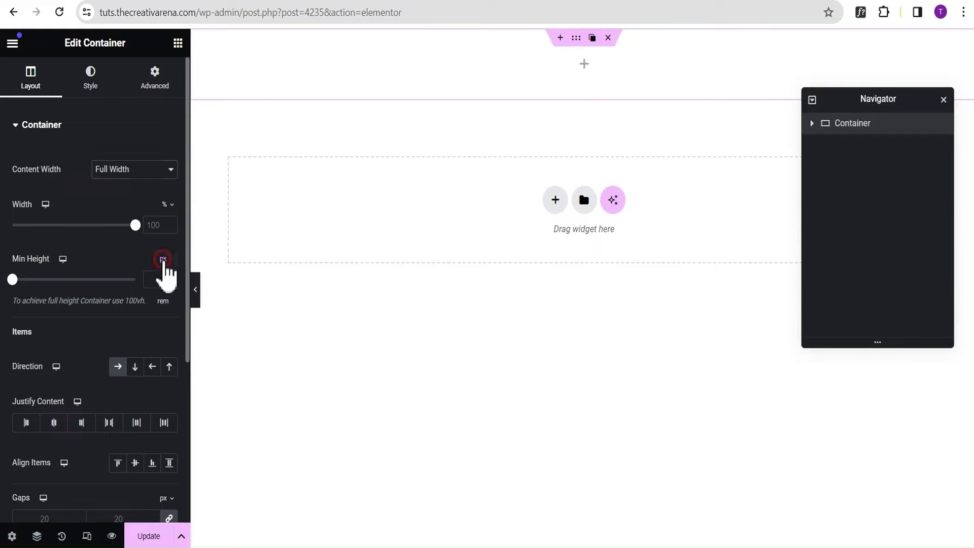
- Set the outer container's minimum height to 100 vh and center its items with both Justify Content and Align Items
left_click(167, 321)
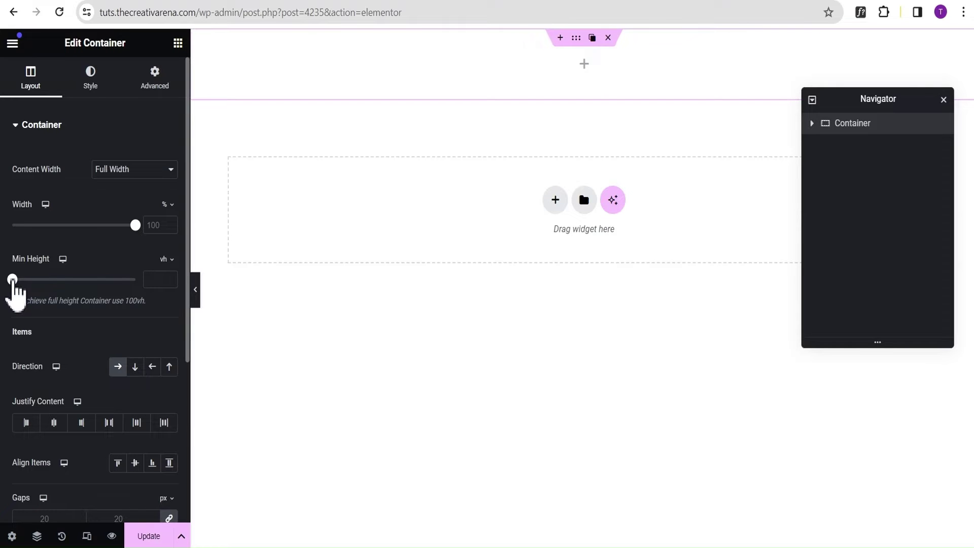
left_click_drag(12, 279, 137, 288)
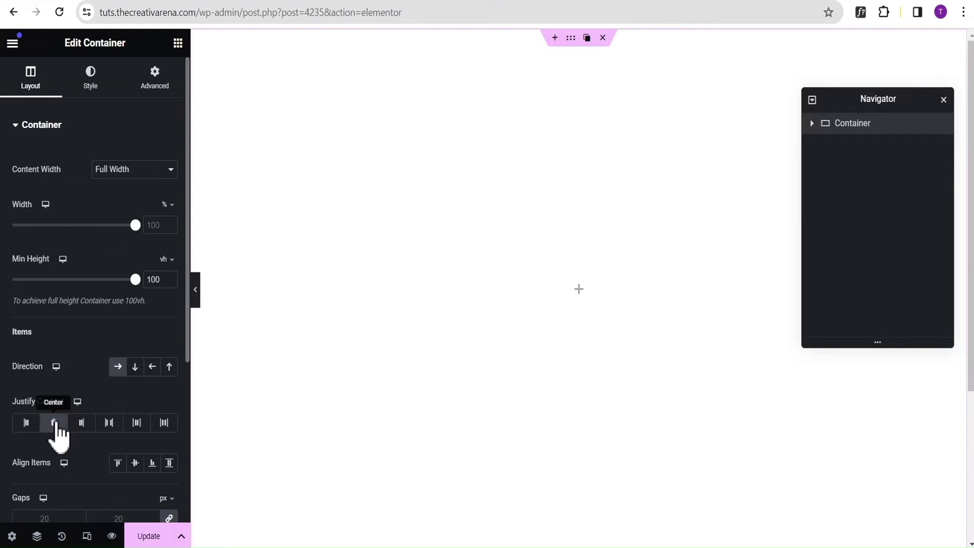
left_click(54, 423)
left_click(134, 462)
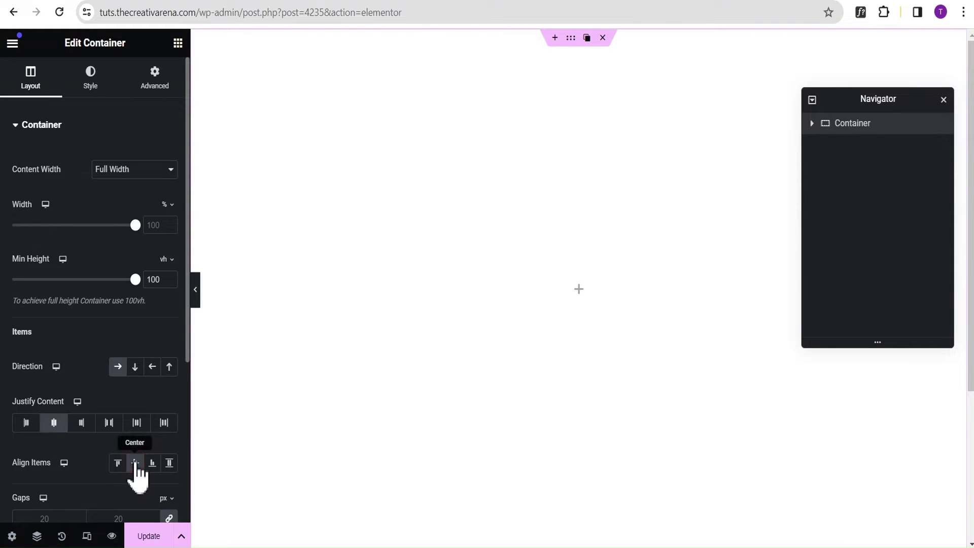
- Nest a new container inside the outer container and rename it First
left_click(578, 288)
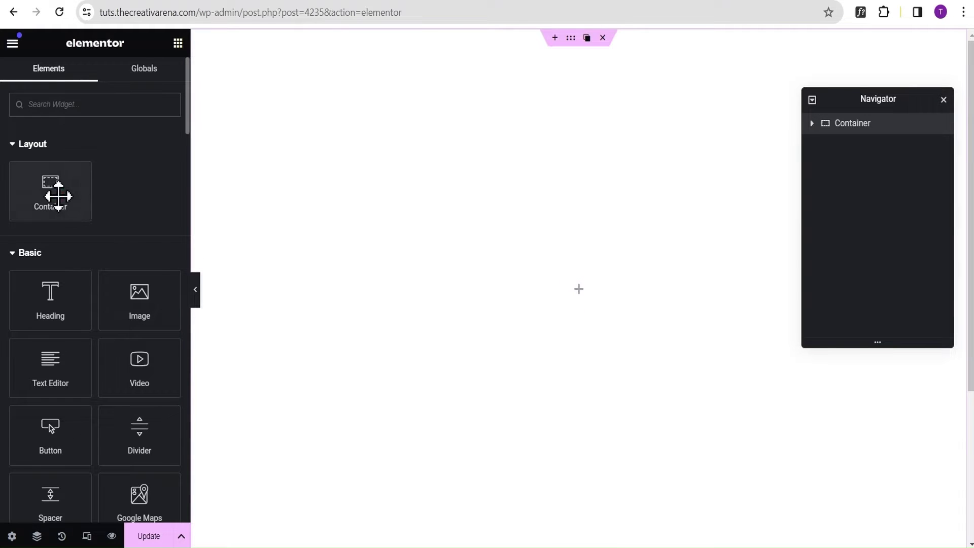
left_click_drag(55, 193, 578, 302)
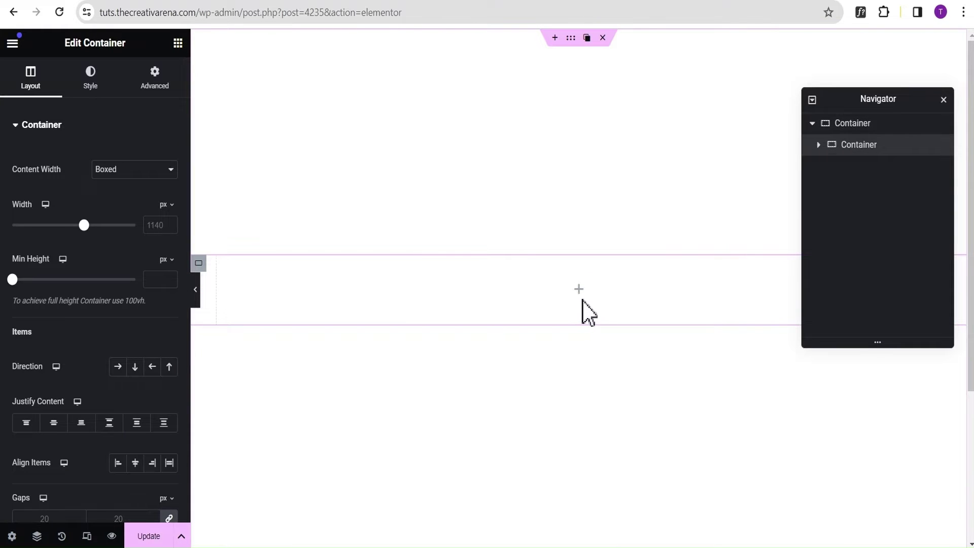
left_click(857, 145)
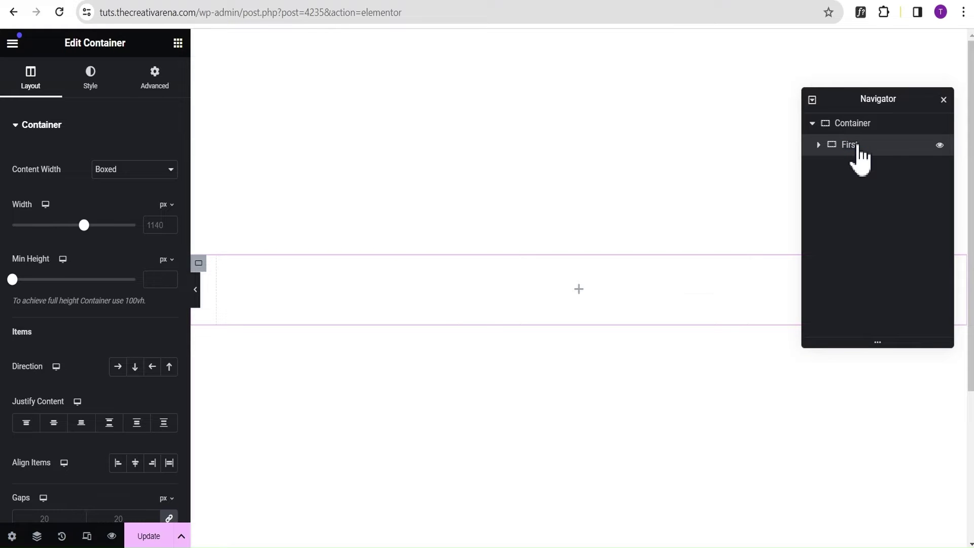
left_click(885, 145)
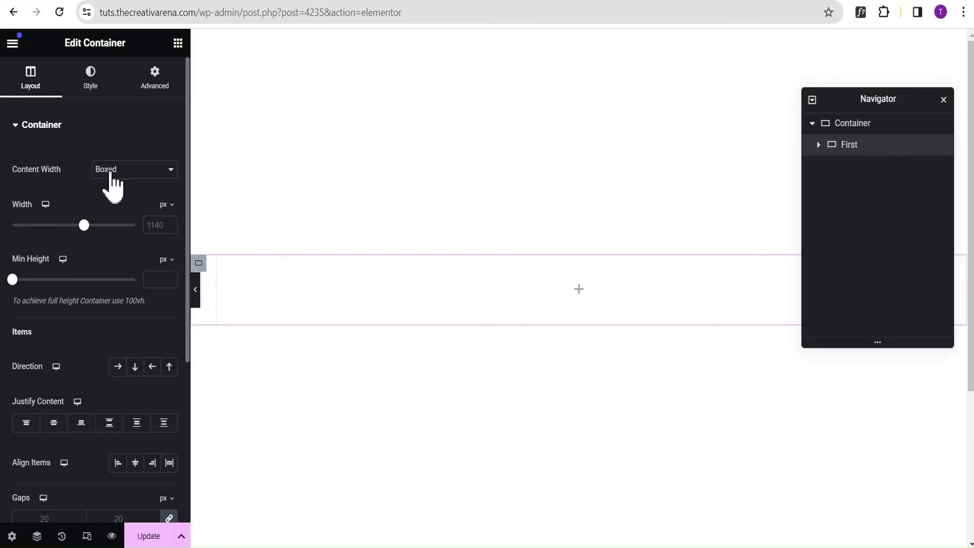
- Size the First container as Full Width content, 350 px wide with 500 px minimum height, and center its items on both axes
left_click(108, 172)
left_click(121, 197)
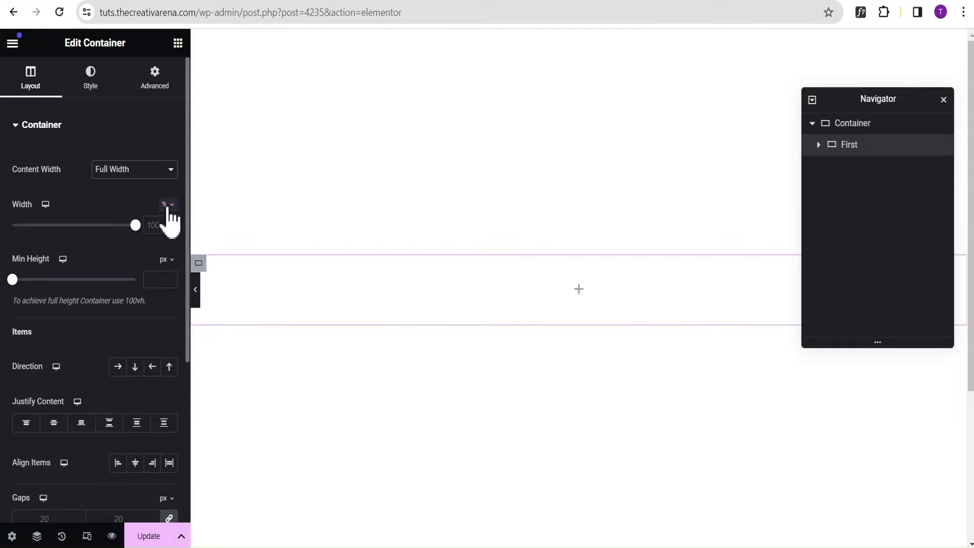
left_click(167, 206)
left_click(167, 219)
type("350")
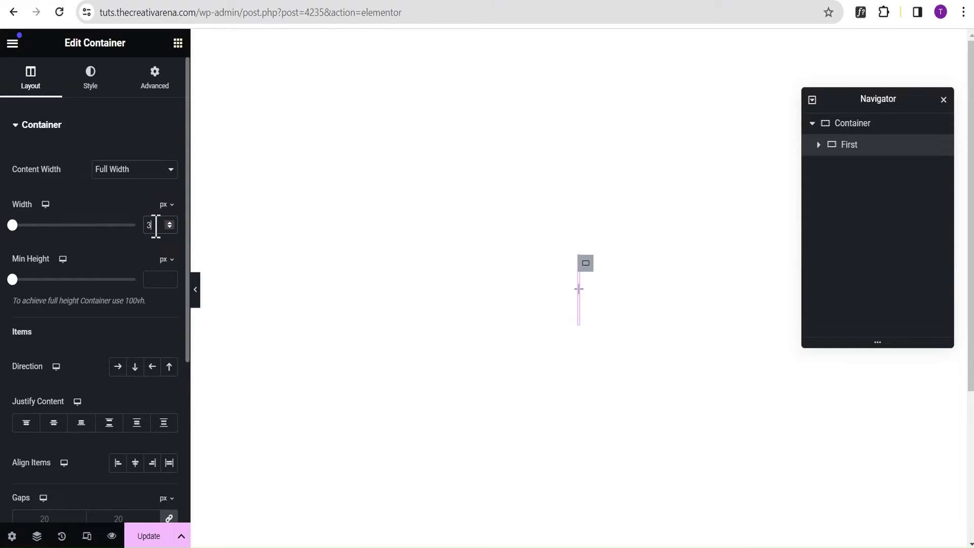
left_click(155, 279)
type("500")
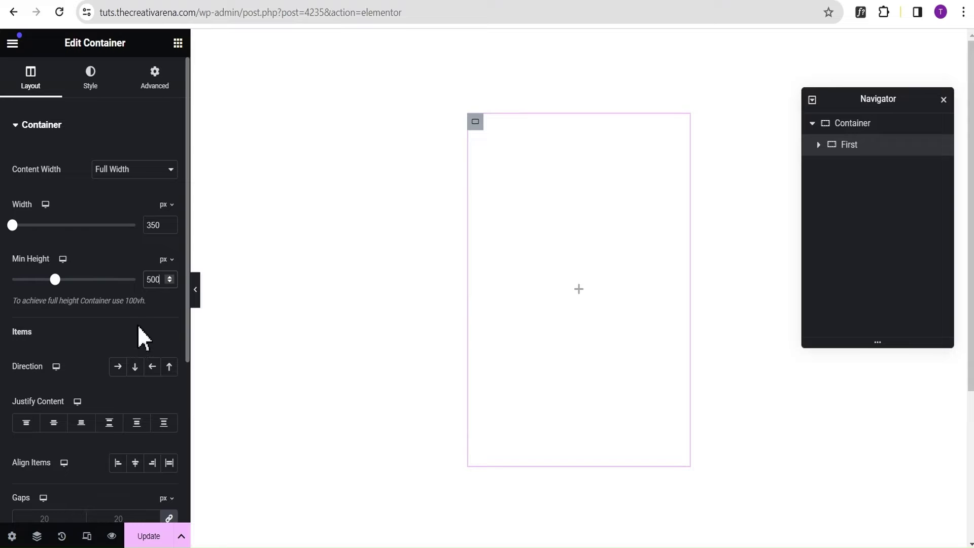
left_click(54, 423)
left_click(134, 463)
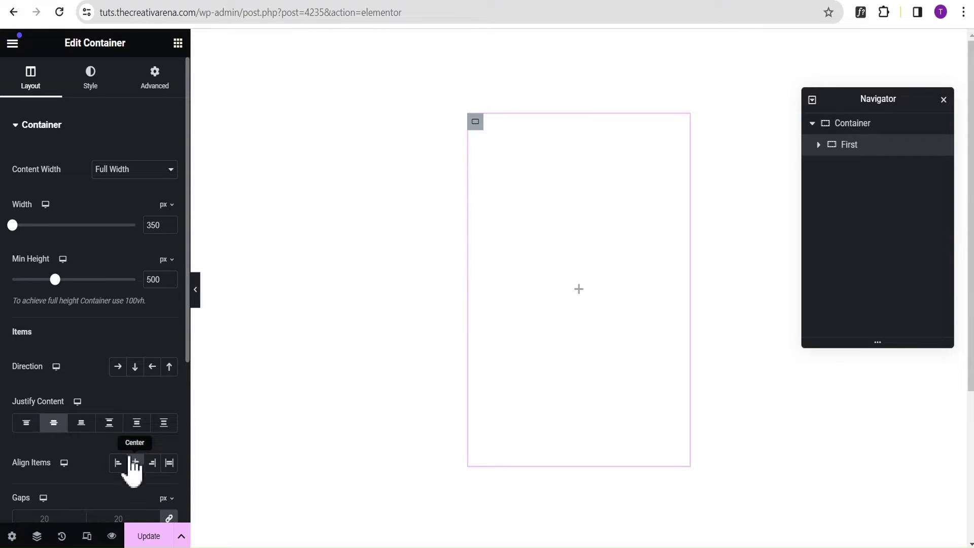
- Give the First container a classic background in solid black
left_click(93, 95)
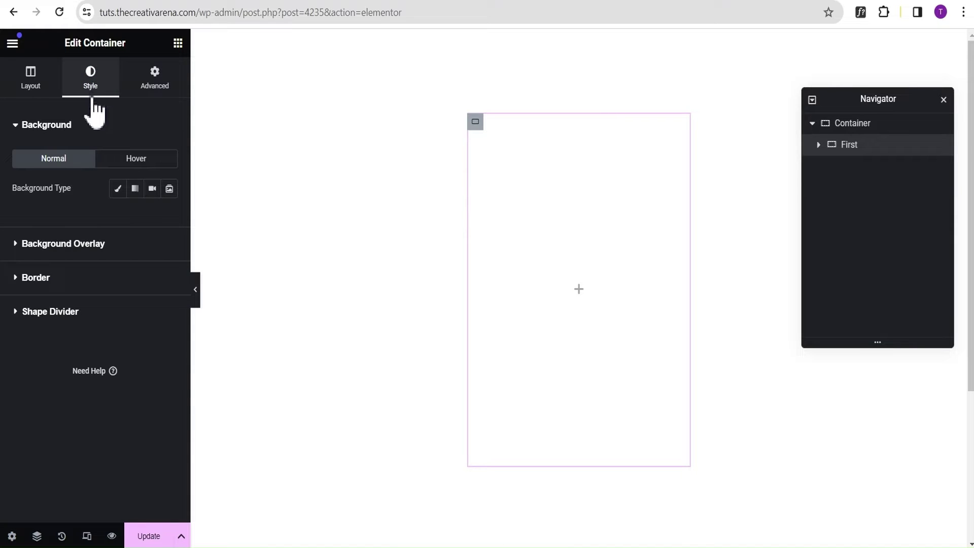
left_click(118, 189)
left_click(163, 212)
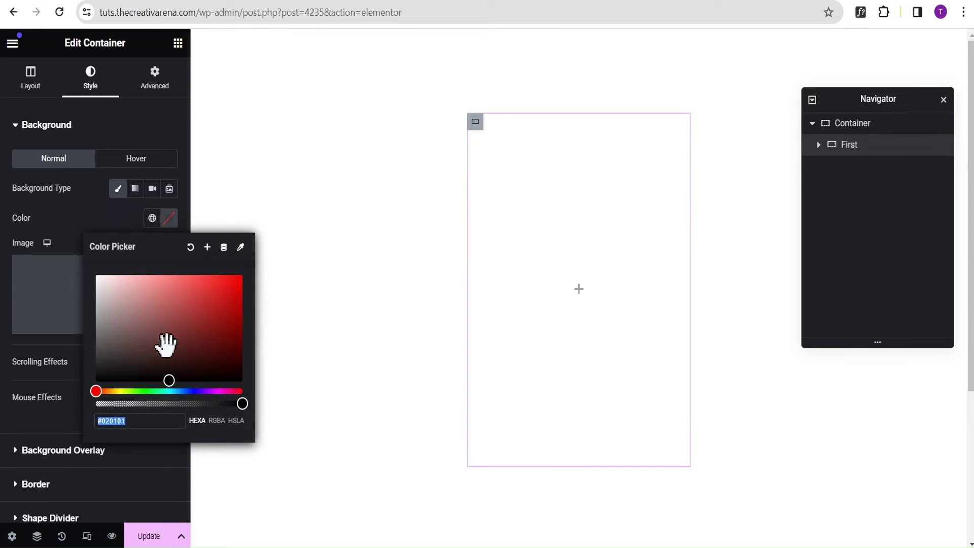
left_click(169, 380)
left_click(80, 212)
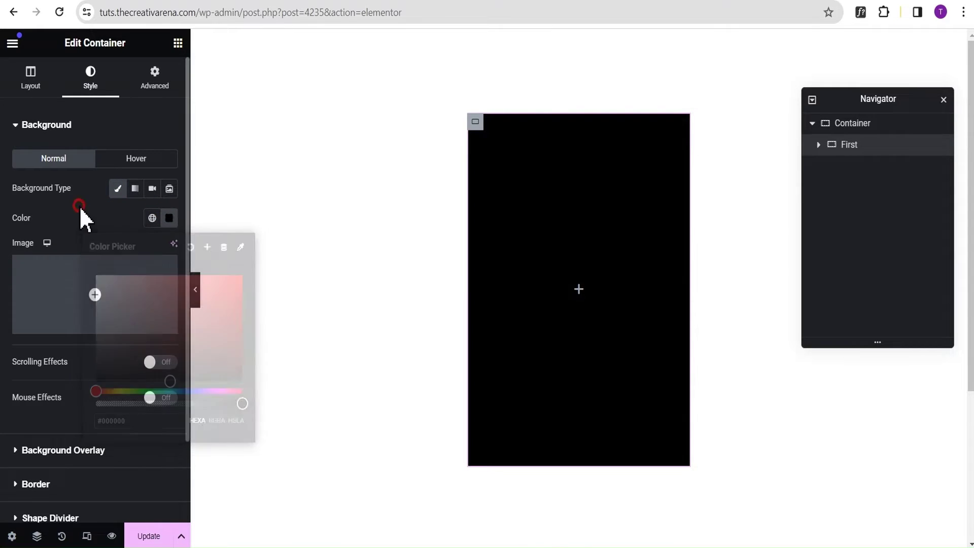
- Round all corners of the First container with a 20 px border radius and preview the card without the editing panel
left_click(30, 125)
left_click(44, 193)
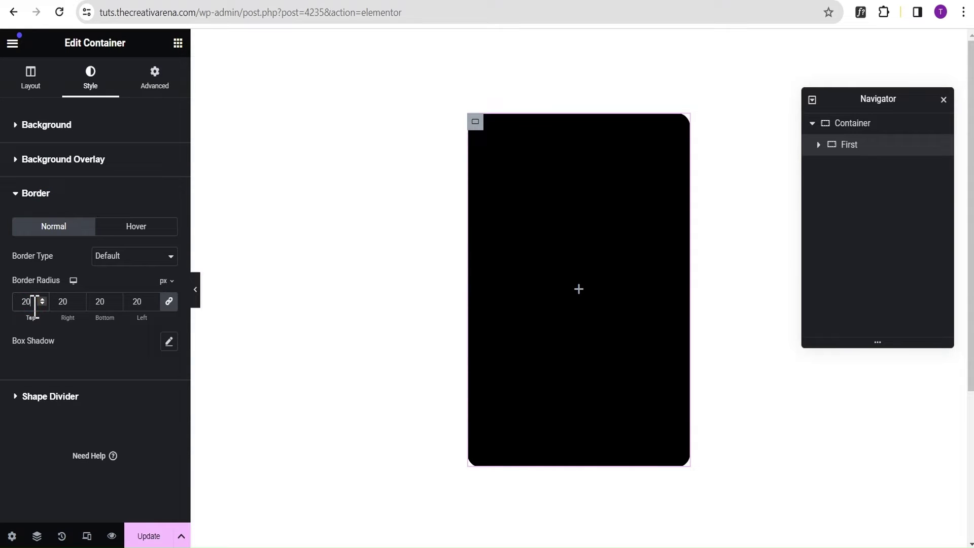
left_click(197, 297)
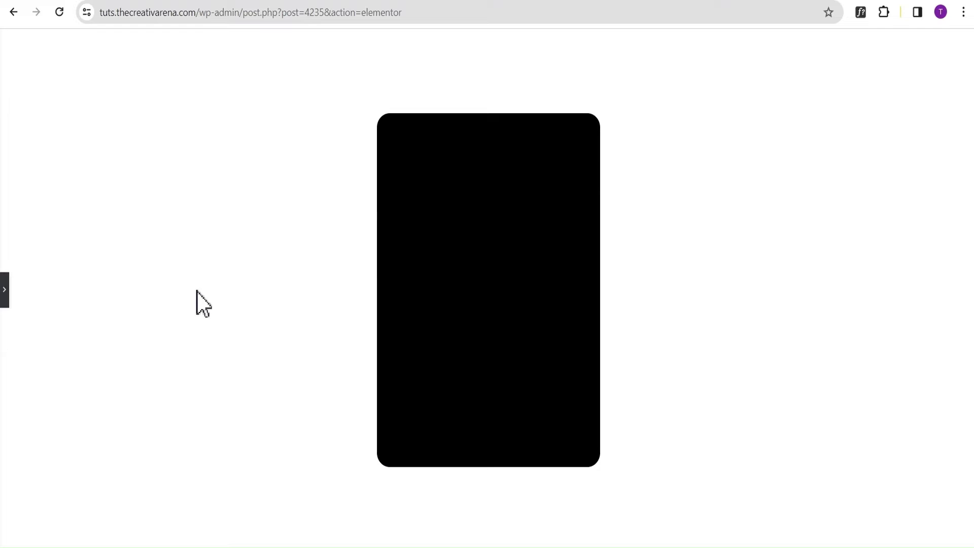
left_click(4, 303)
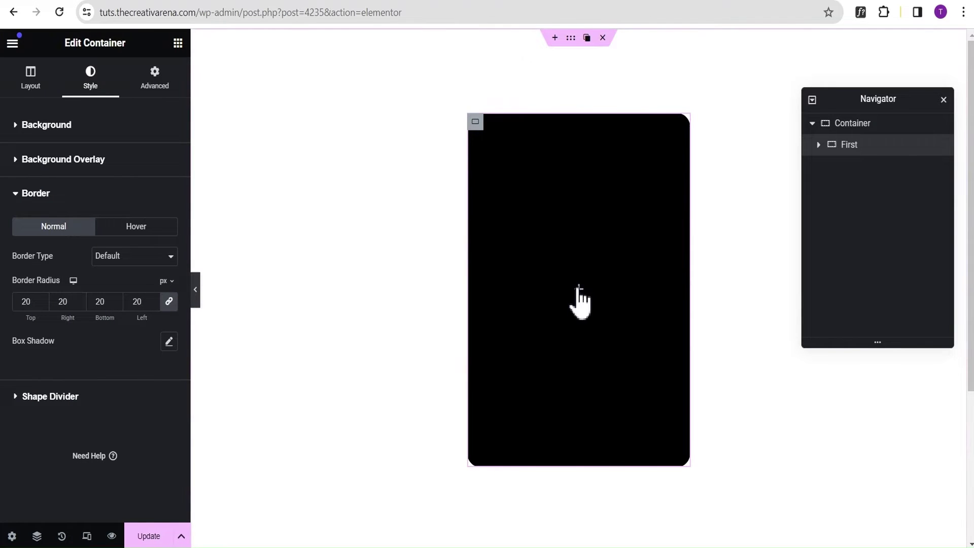
- Nest another container inside the First container and rename it Child
left_click(579, 290)
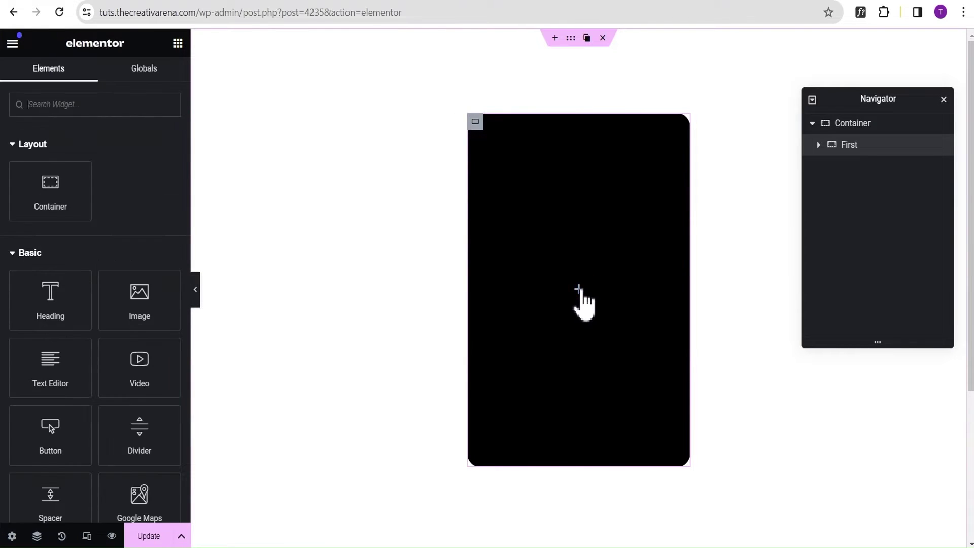
left_click_drag(53, 200, 582, 303)
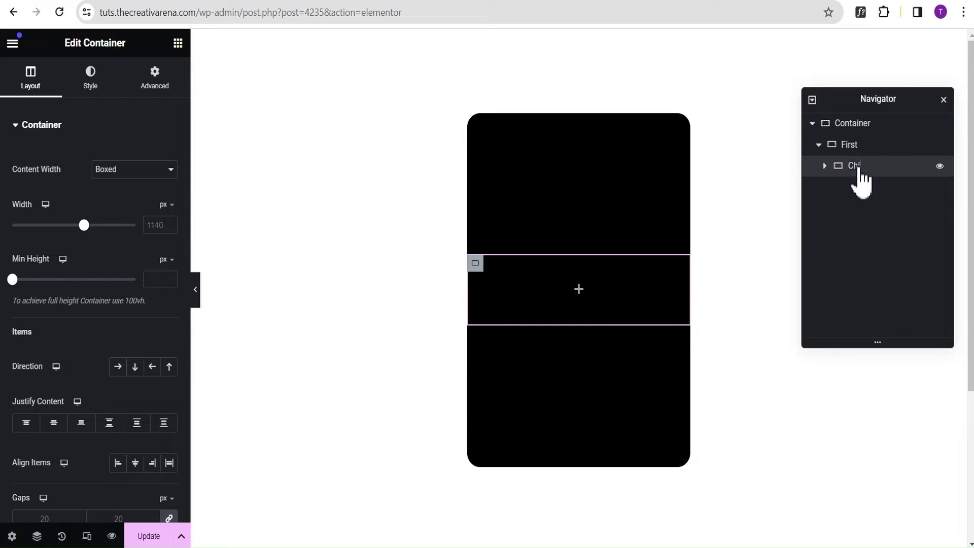
left_click(893, 171)
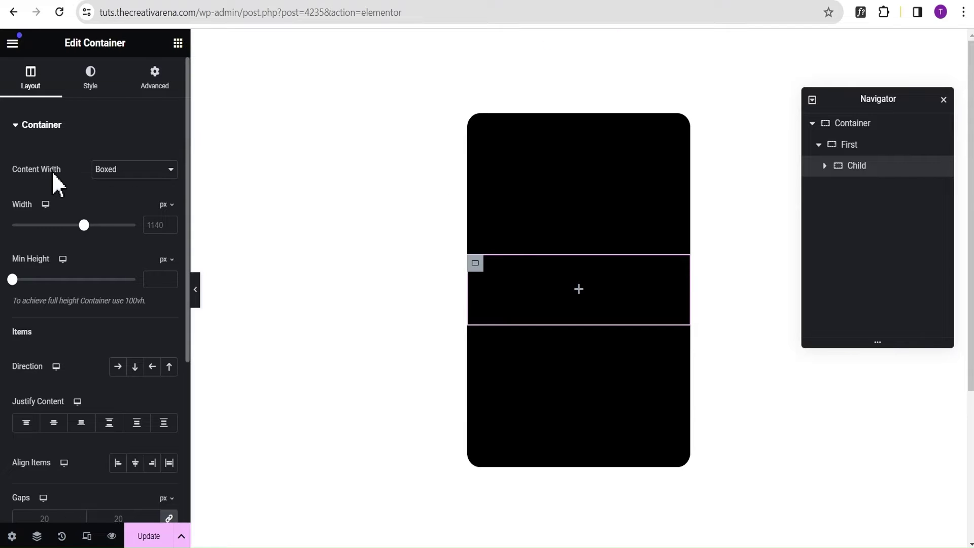
- Size the Child container as Full Width content, 335 px wide with 485 px minimum height, and center its items on both axes
left_click(107, 172)
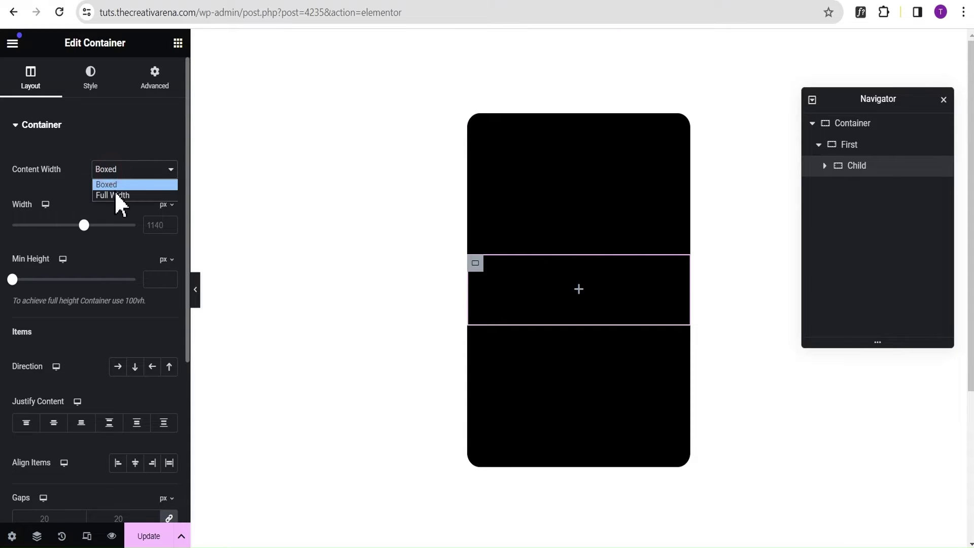
left_click(114, 196)
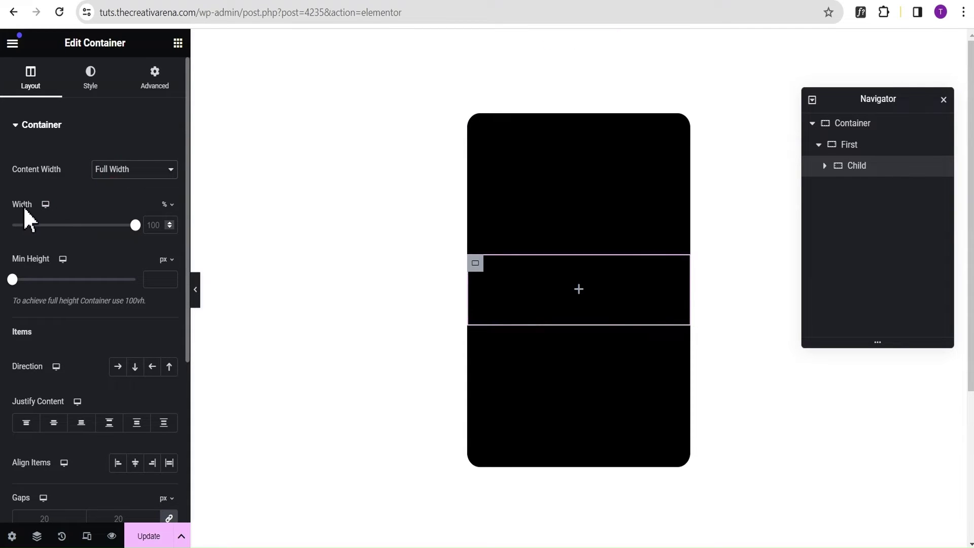
left_click(166, 205)
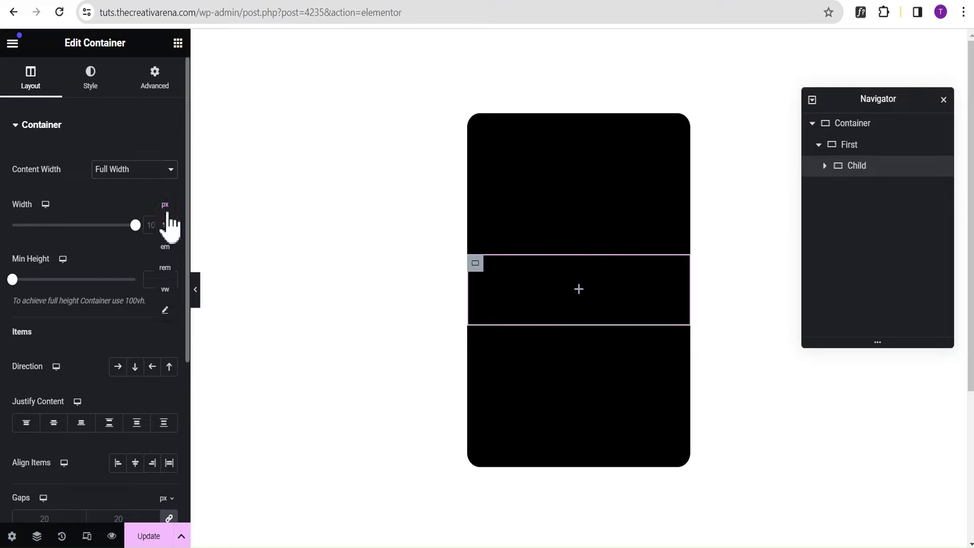
left_click(166, 206)
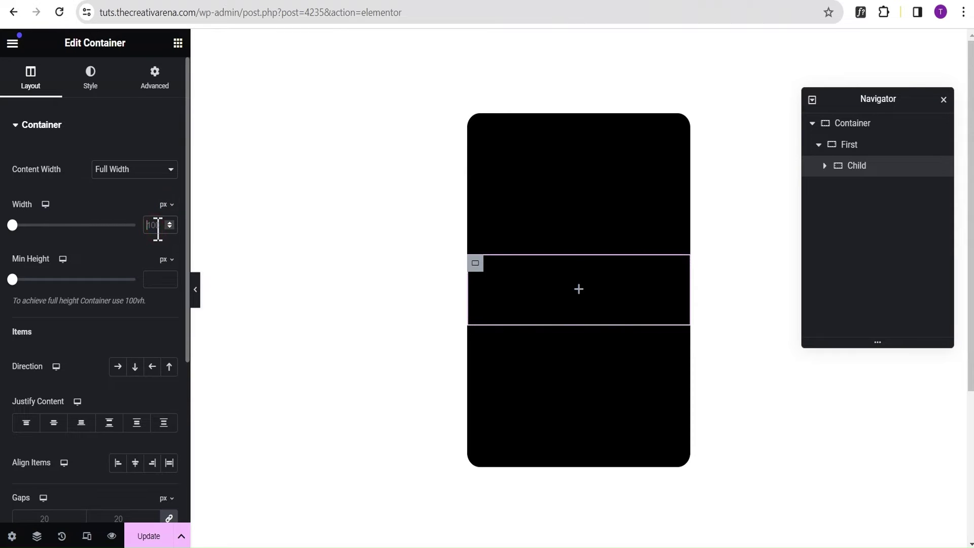
left_click(158, 225)
type("338")
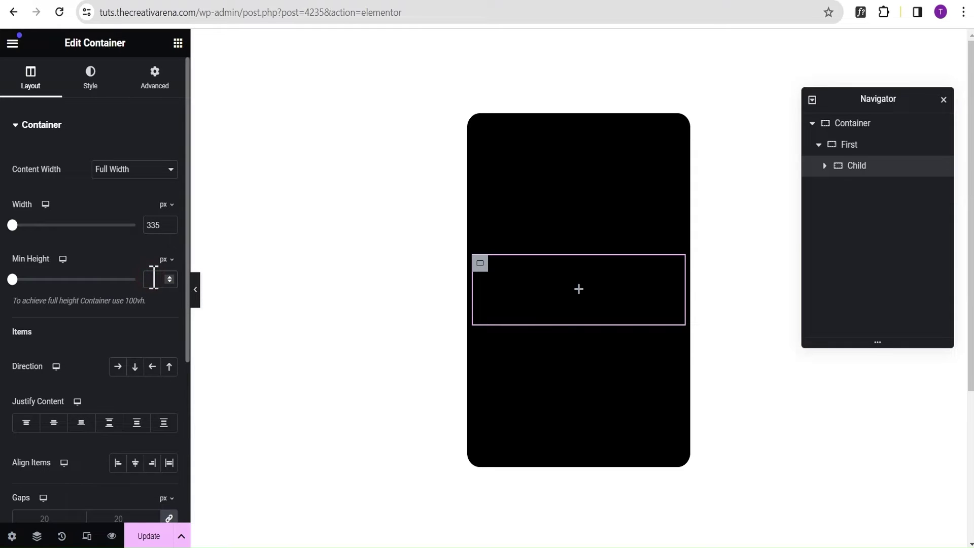
type("485")
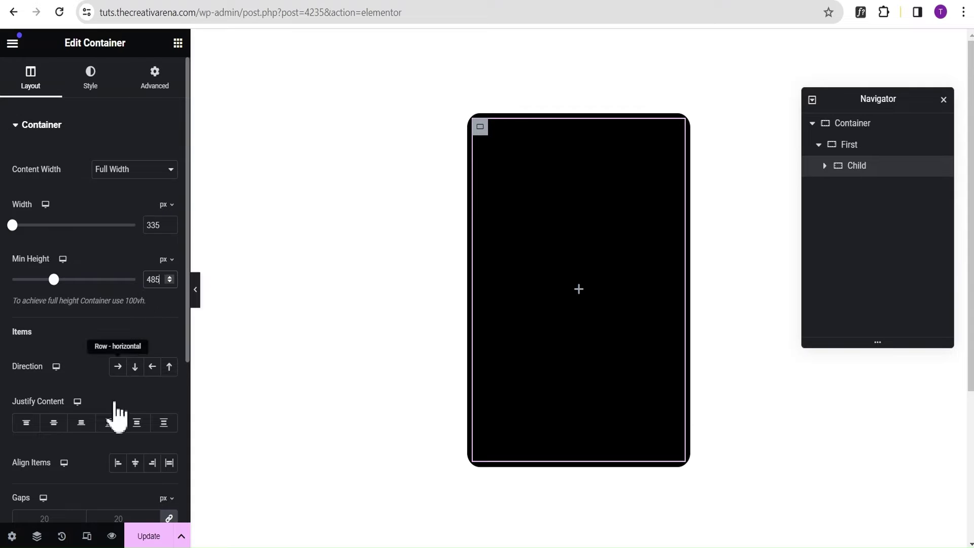
left_click(51, 423)
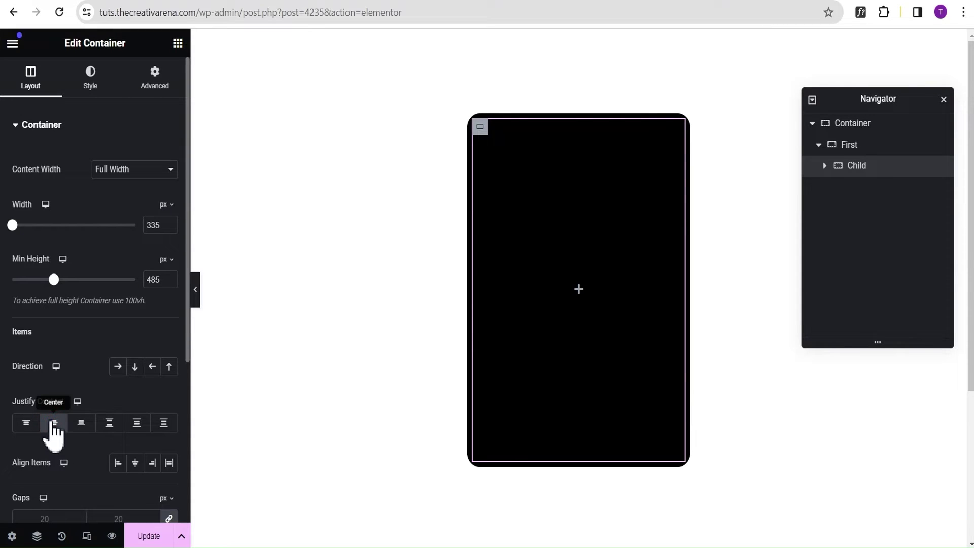
left_click(136, 463)
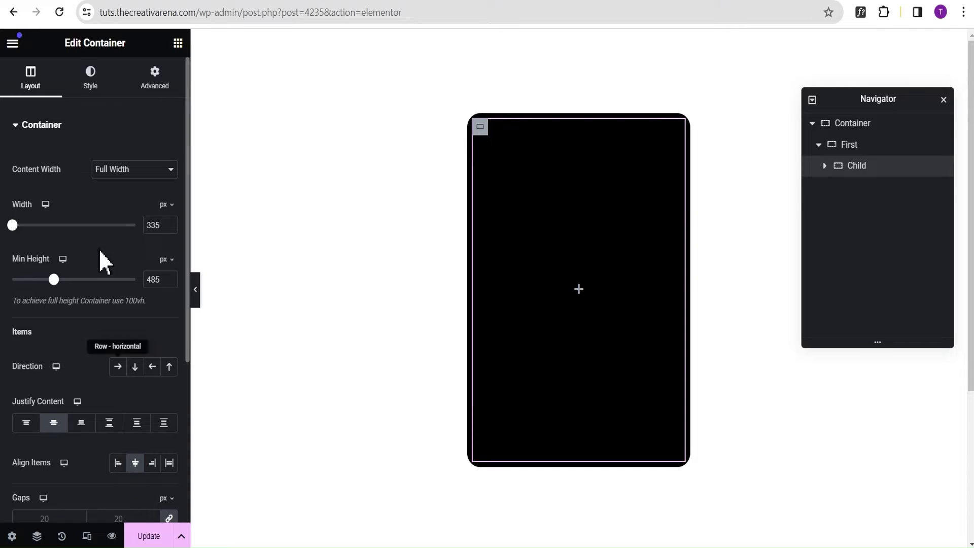
- Give the Child container a classic background in the dark grey color 202020
left_click(91, 81)
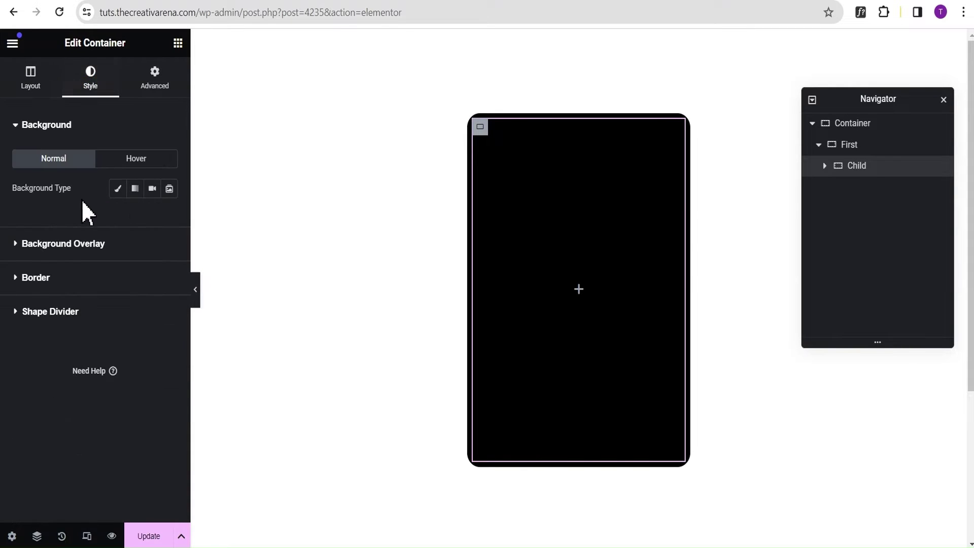
left_click(118, 189)
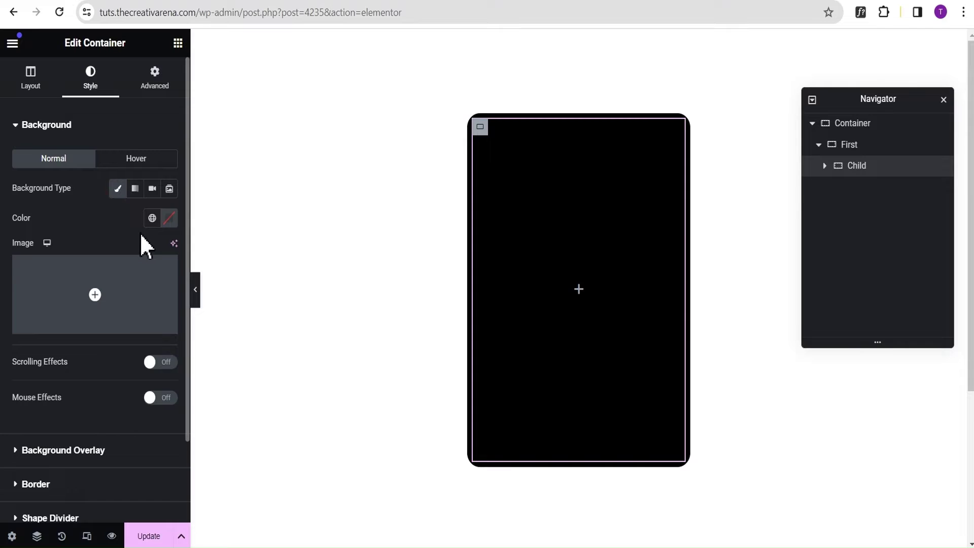
left_click(169, 218)
type("202020")
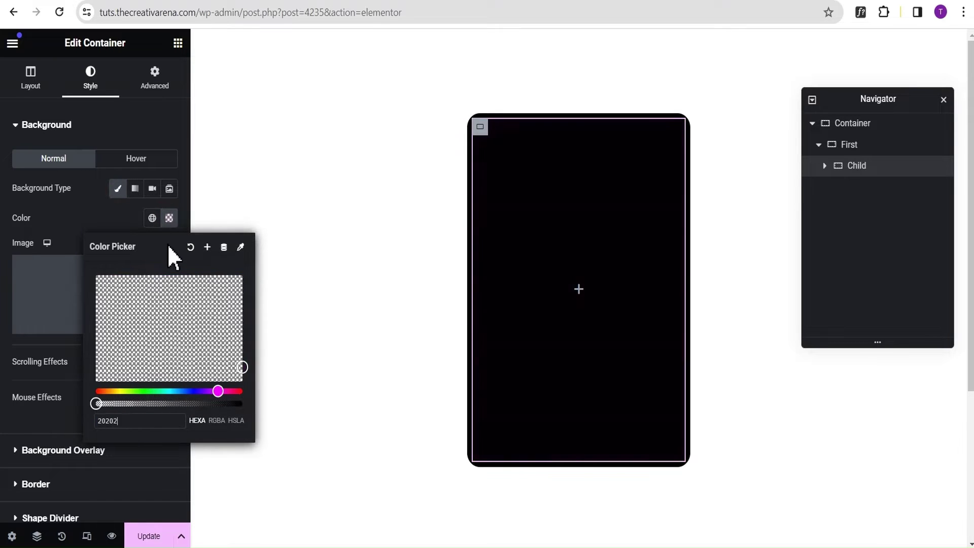
left_click(80, 209)
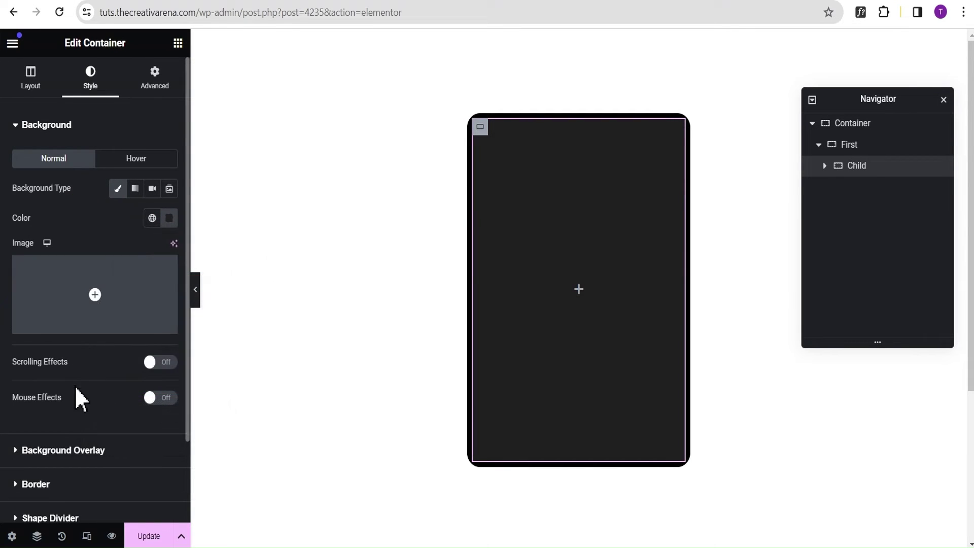
- Round all corners of the Child container with a 15 px border radius and preview the card without the editing panel
scroll(75, 385, "down", 2)
left_click(55, 388)
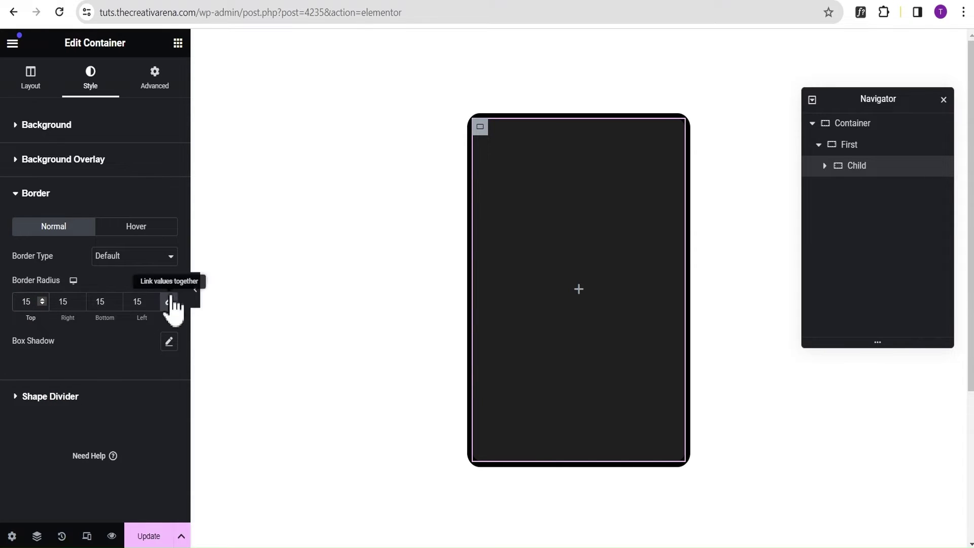
left_click(196, 290)
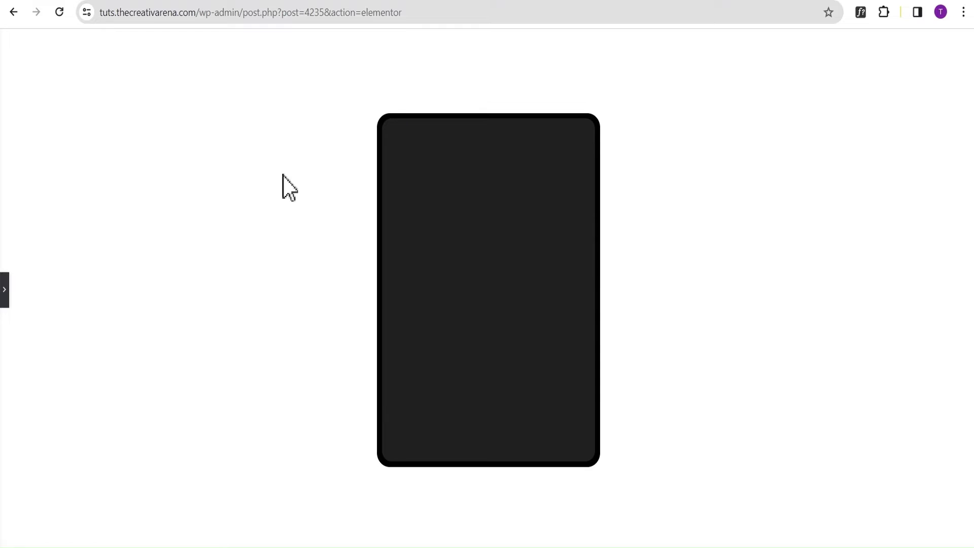
left_click(5, 299)
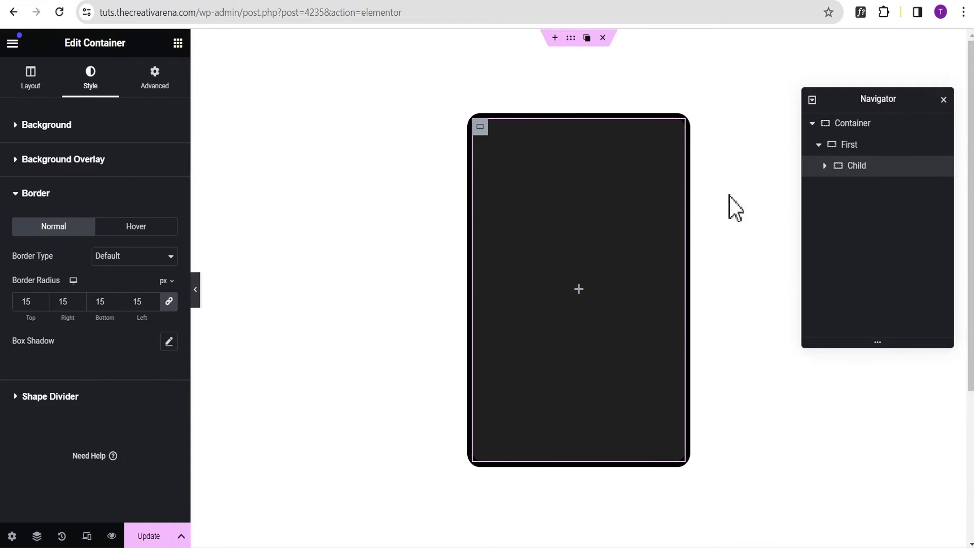
- Try a red EC0202 background on the First container and preview the card's outer edge without the editing panel
left_click(881, 148)
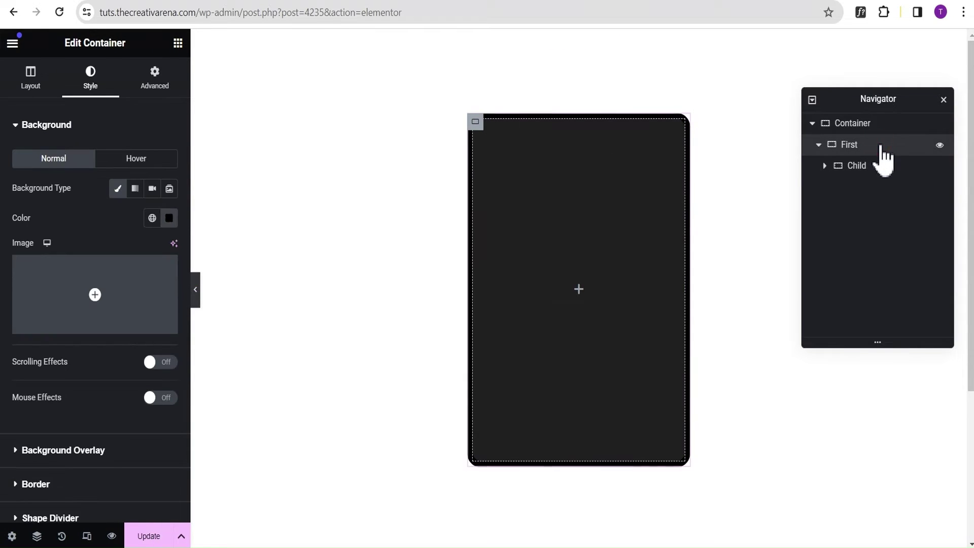
left_click(169, 217)
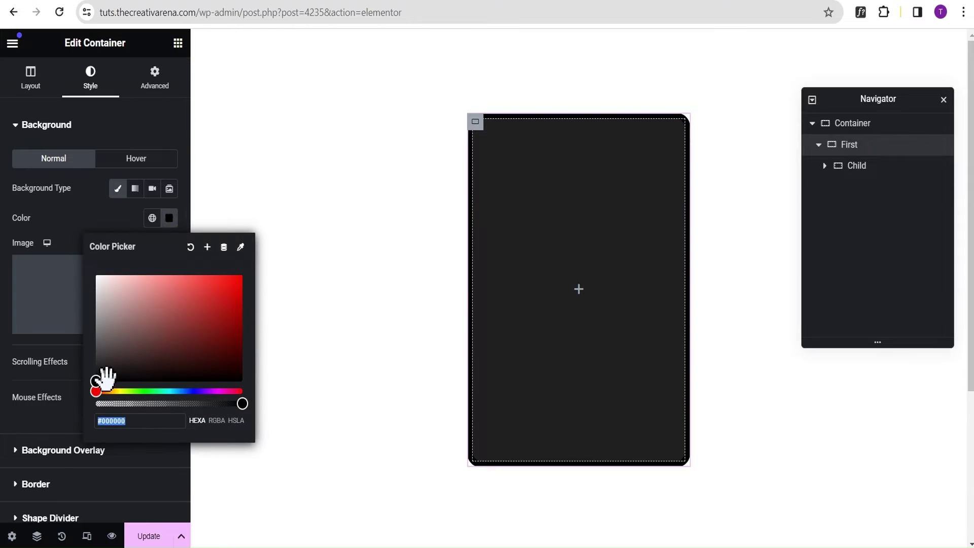
left_click(234, 288)
left_click_drag(236, 287, 242, 276)
left_click(109, 211)
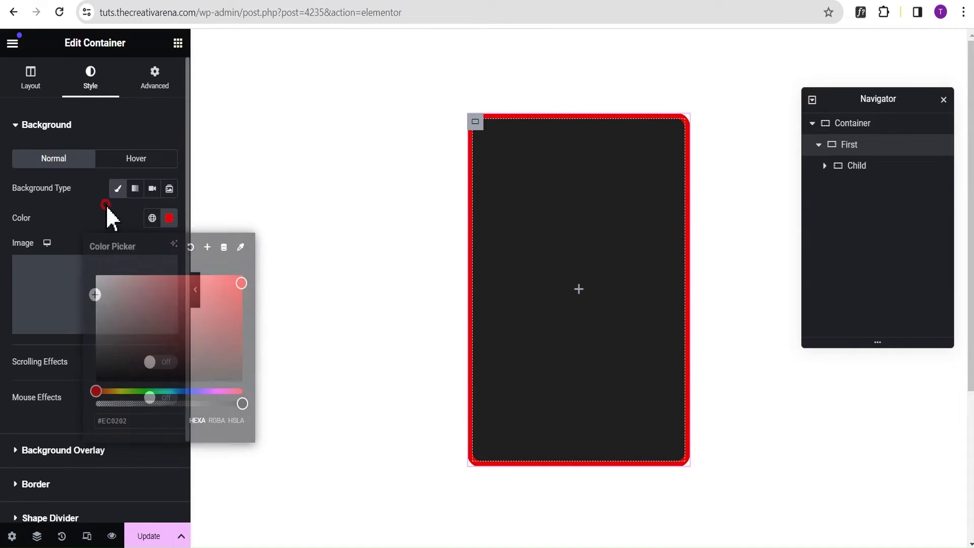
left_click(196, 290)
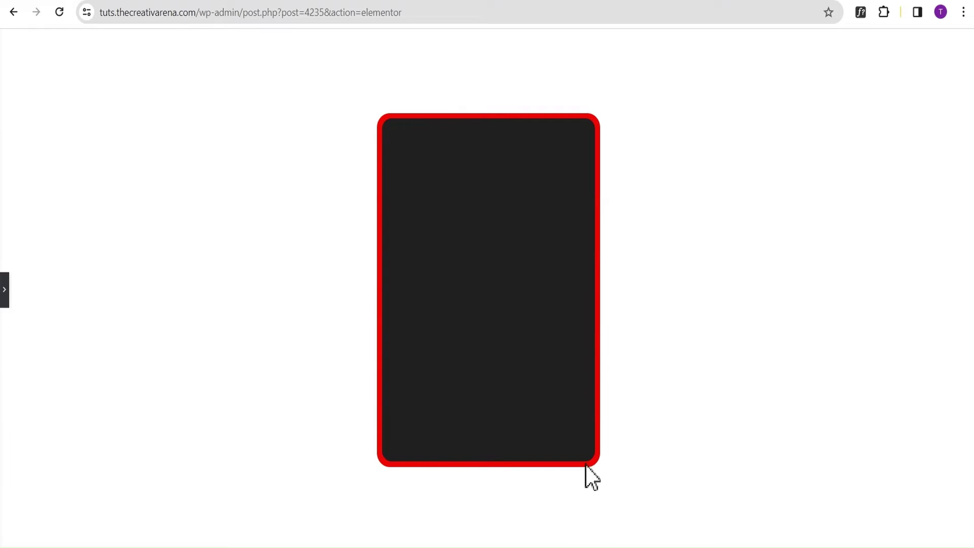
left_click(4, 289)
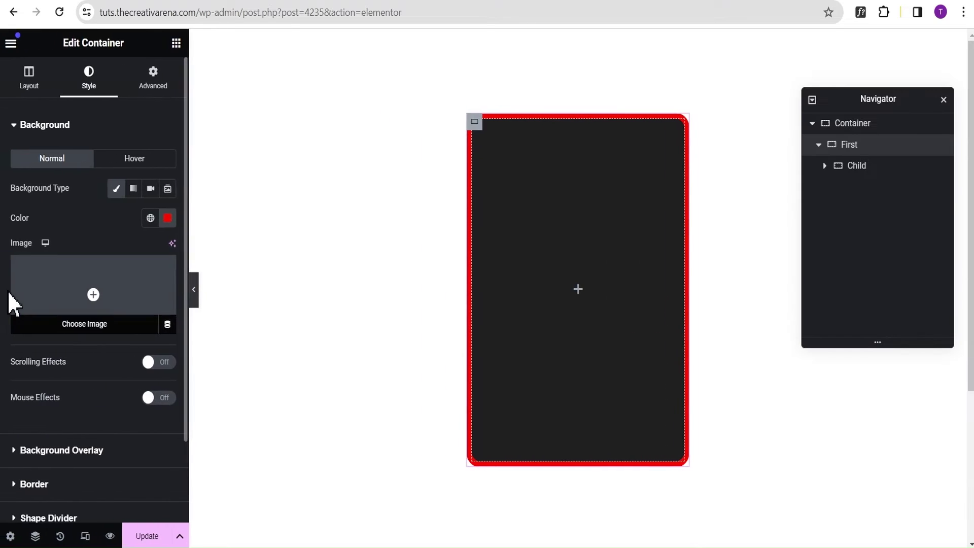
- Change the First container's background color back to black
left_click(169, 218)
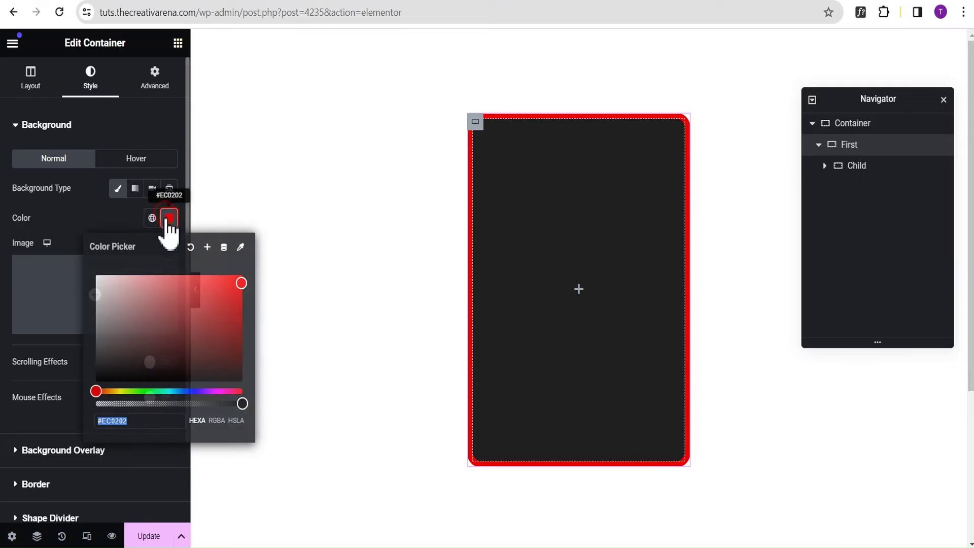
left_click_drag(240, 281, 181, 384)
left_click(85, 204)
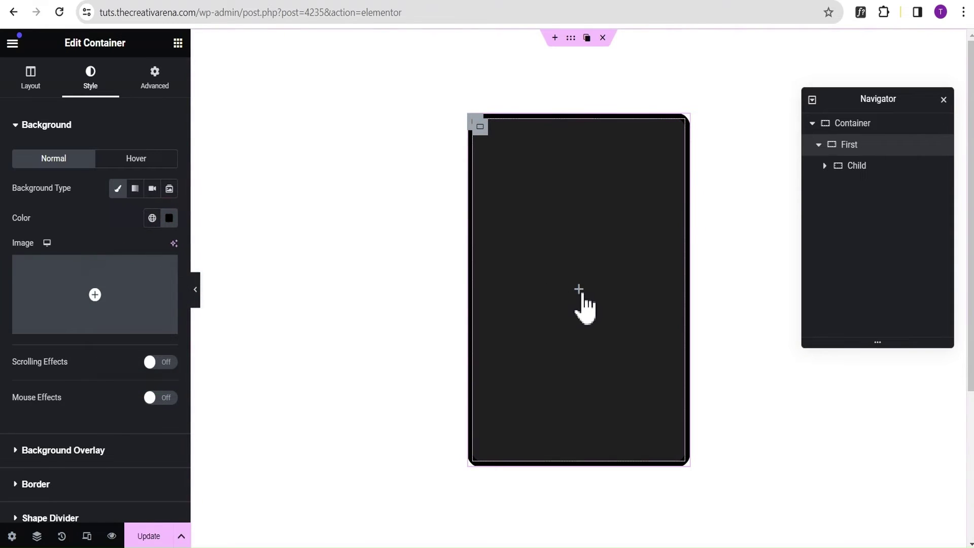
- Add a Heading widget inside the Child container and set its title to ONE
left_click(579, 292)
left_click_drag(61, 317, 568, 316)
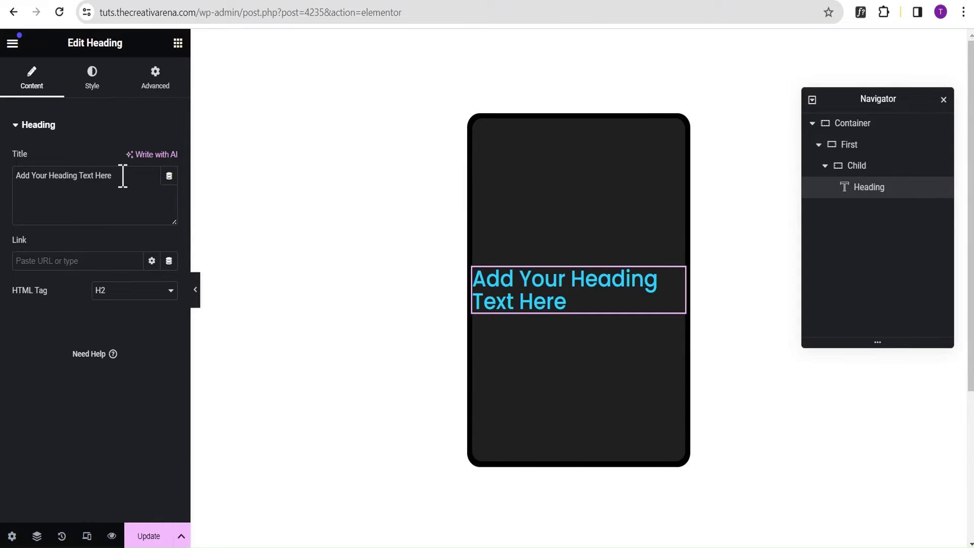
left_click_drag(122, 176, 4, 164)
type("ONE")
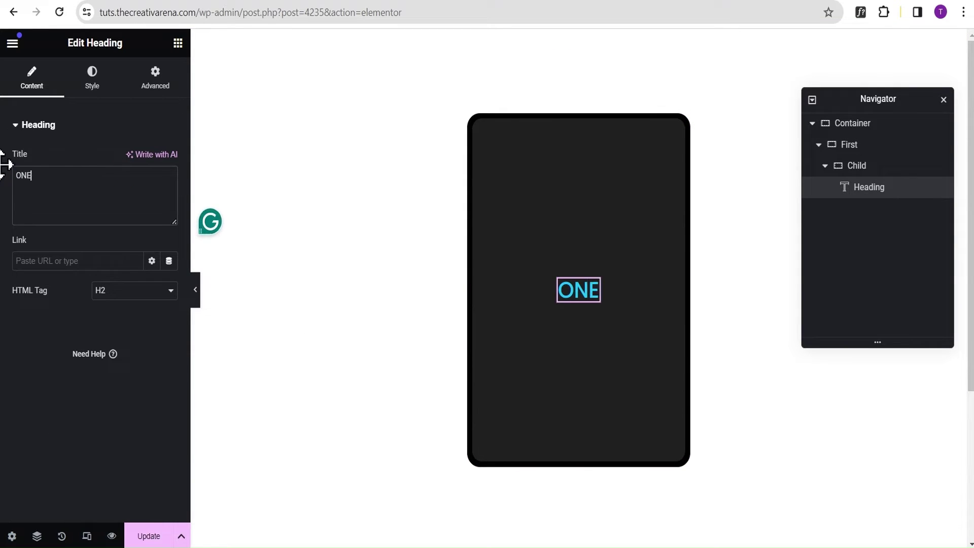
- Set the ONE heading's text color to white FFFFFF
left_click(92, 77)
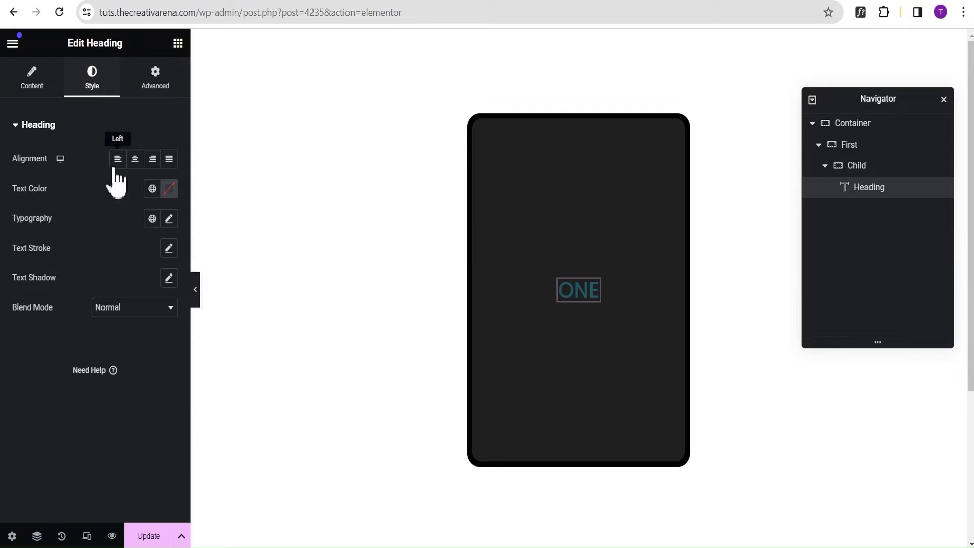
left_click(169, 189)
left_click_drag(170, 351, 55, 202)
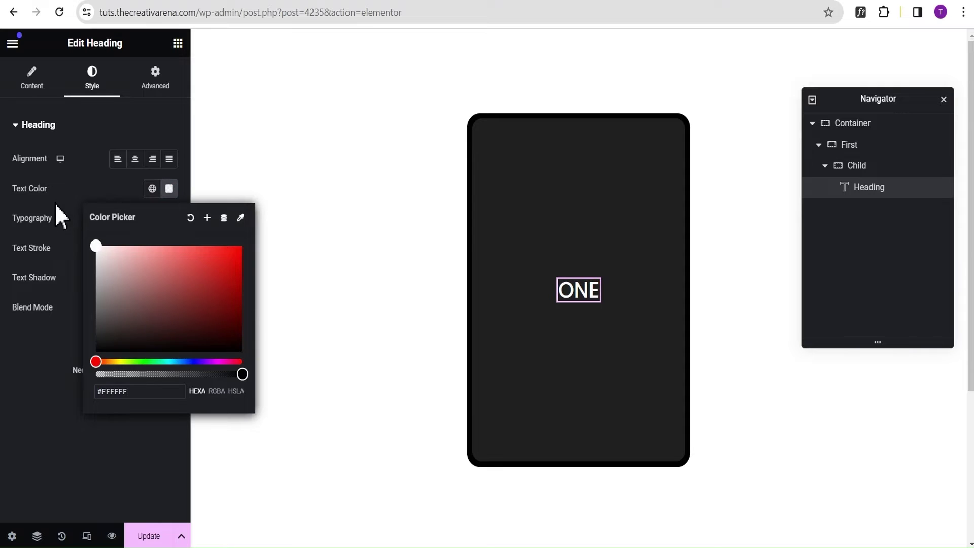
left_click(63, 190)
- Set the ONE heading's typography to 100 px size and 700 (Bold) weight
left_click(170, 222)
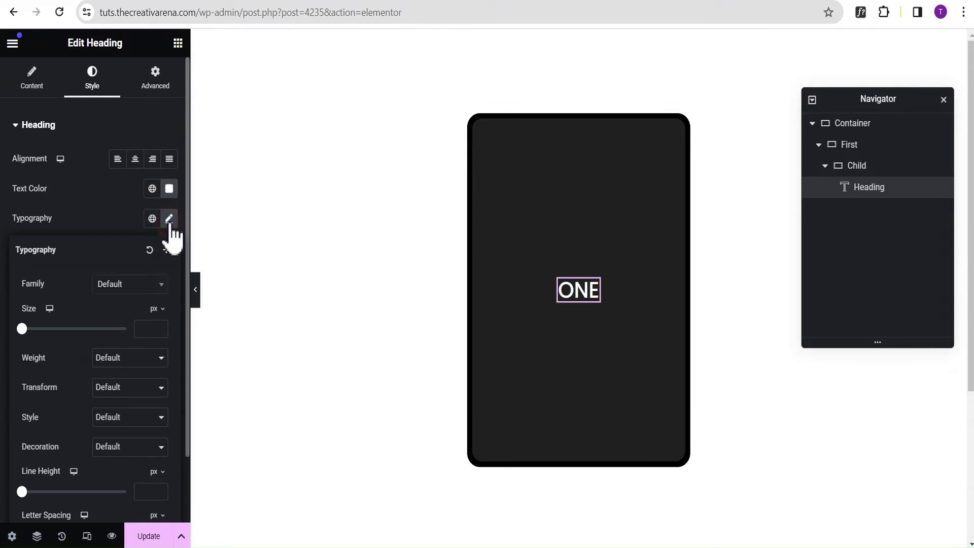
type("100")
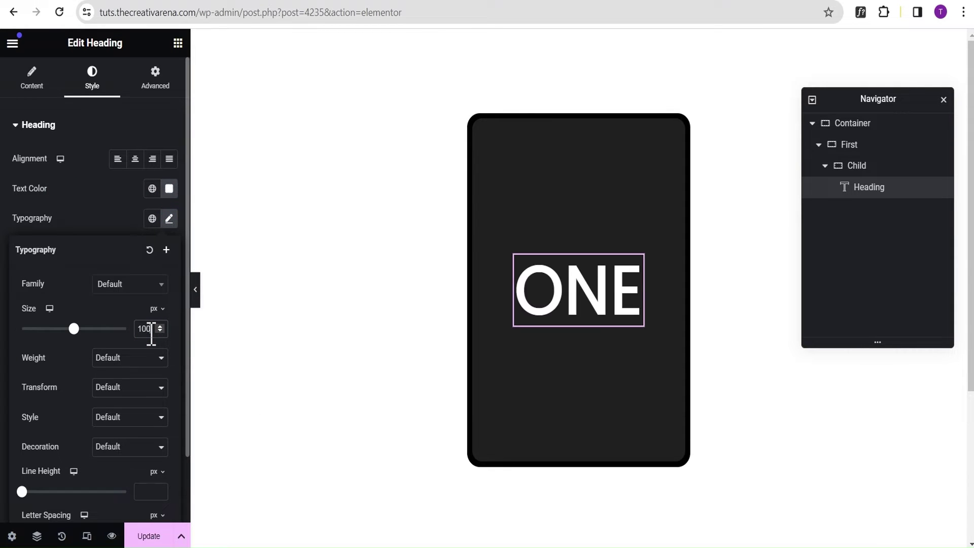
left_click(113, 359)
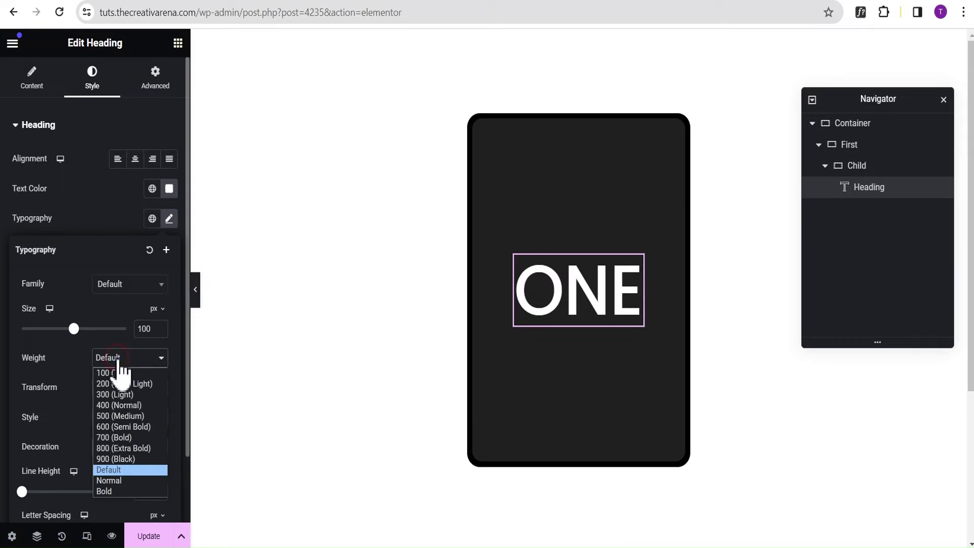
left_click(121, 438)
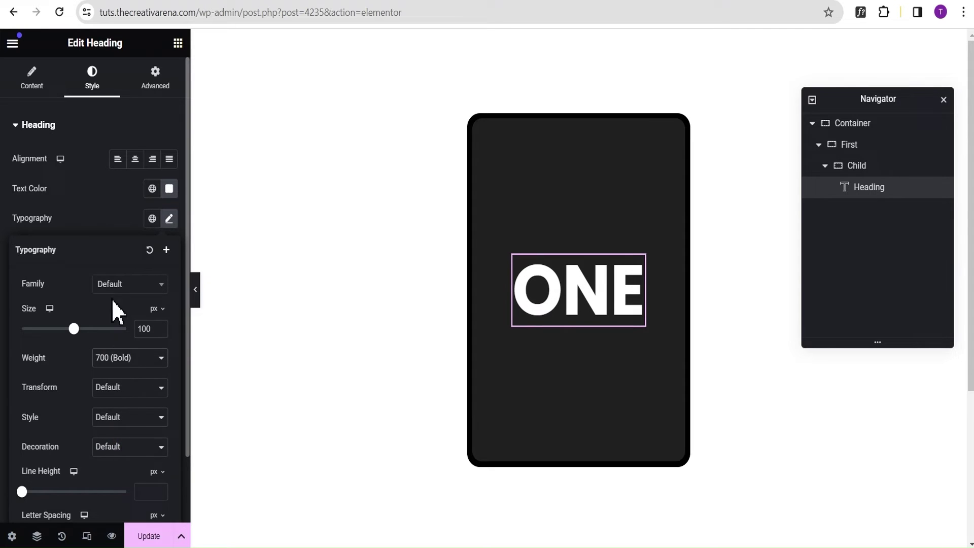
left_click(95, 208)
- Add a Text Editor widget below the ONE heading with centered text in light grey EDEDED
left_click(176, 44)
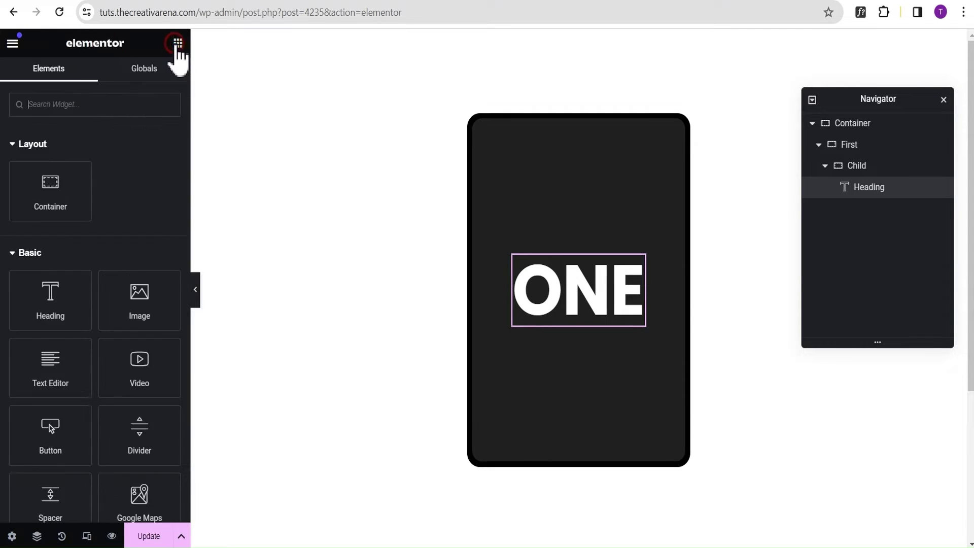
left_click_drag(46, 367, 590, 292)
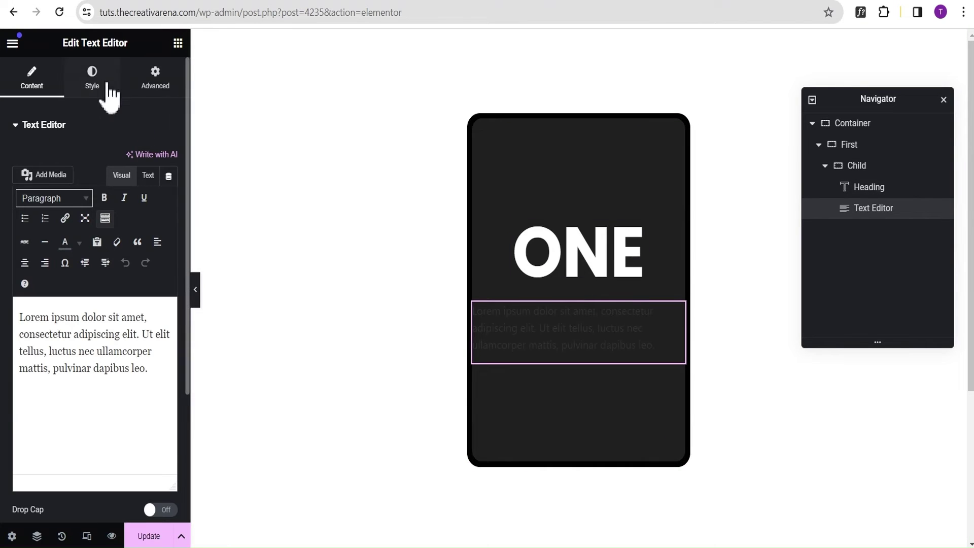
left_click(93, 85)
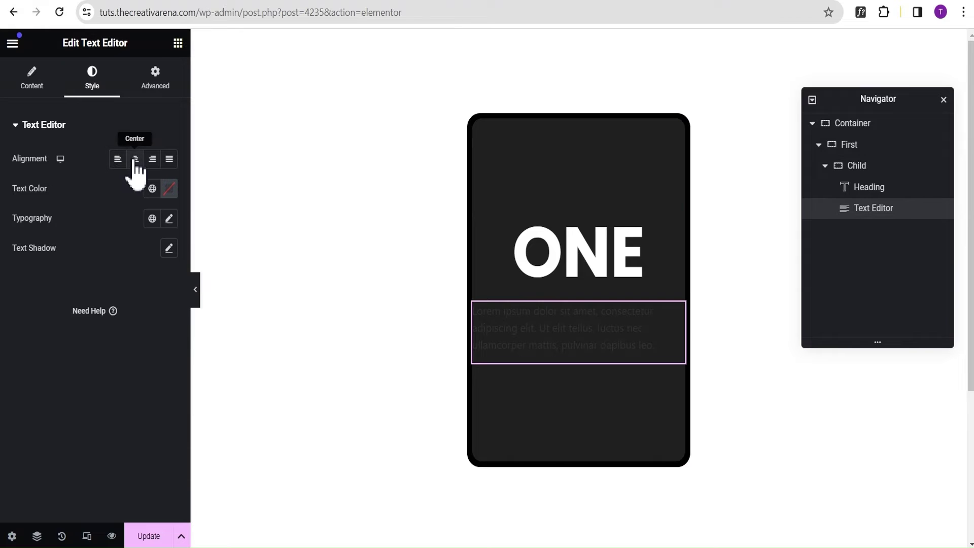
left_click(169, 189)
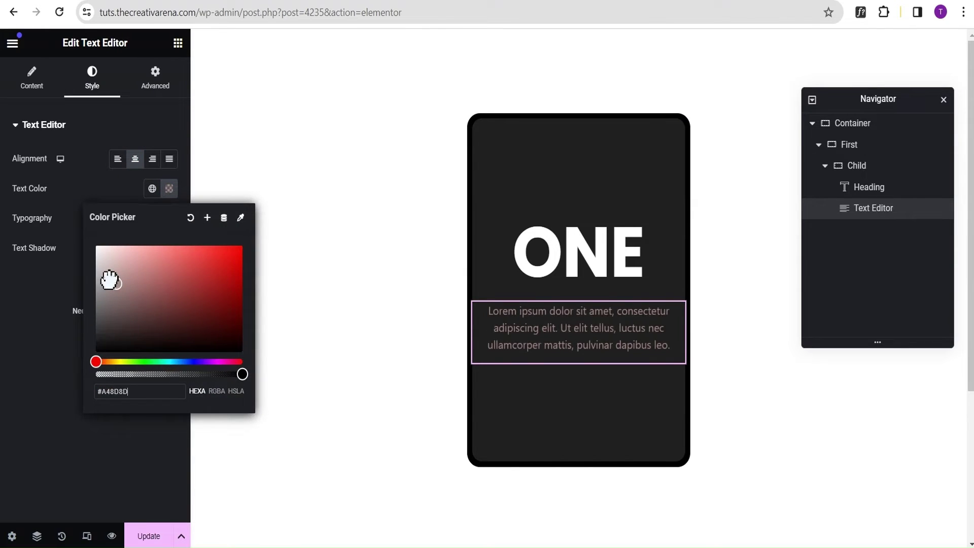
left_click_drag(107, 276, 88, 255)
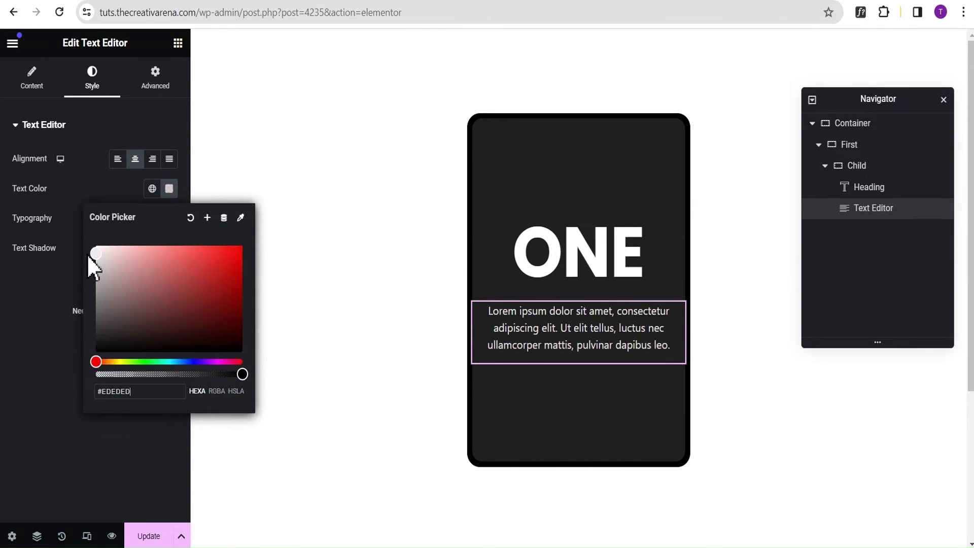
left_click(81, 185)
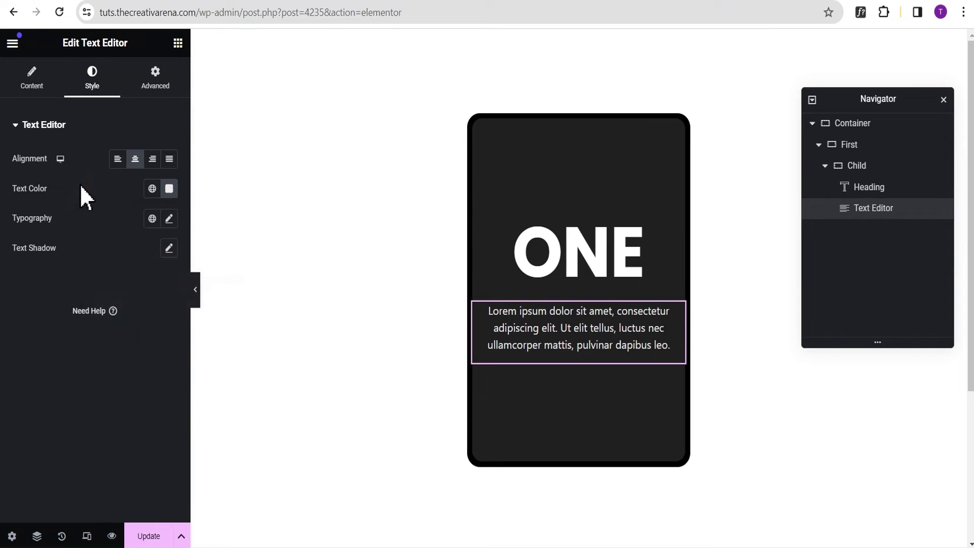
- Add a Button widget below the paragraph and give it an orange FB653A background color
left_click(177, 43)
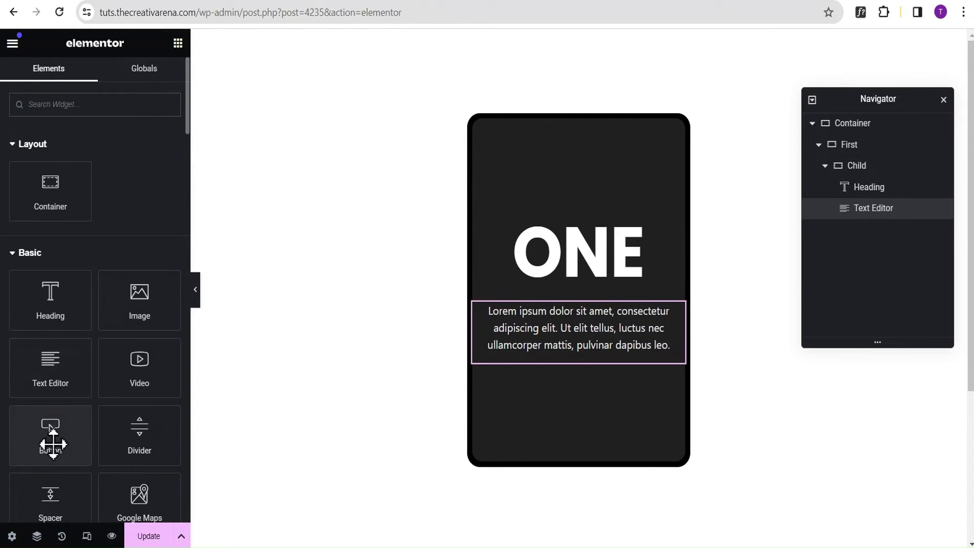
left_click_drag(52, 442, 582, 346)
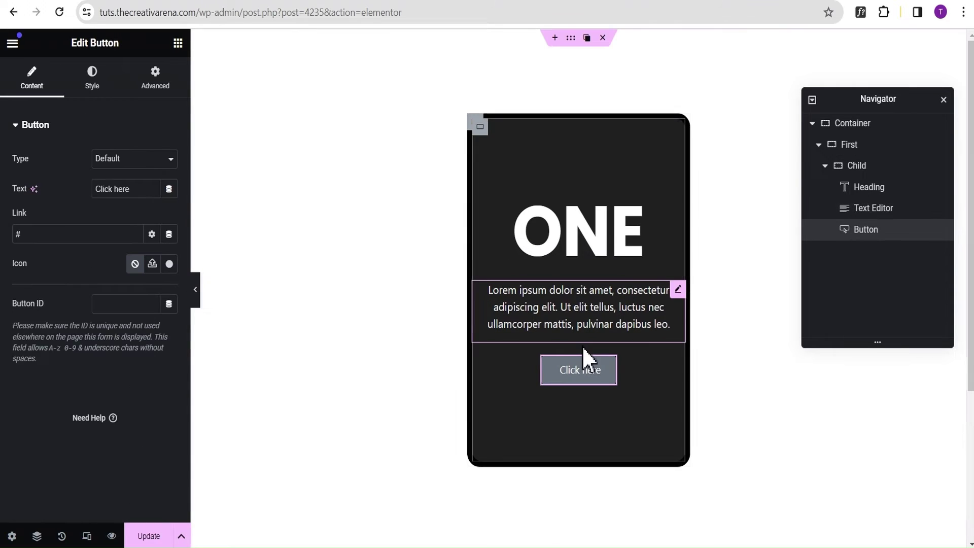
left_click(97, 85)
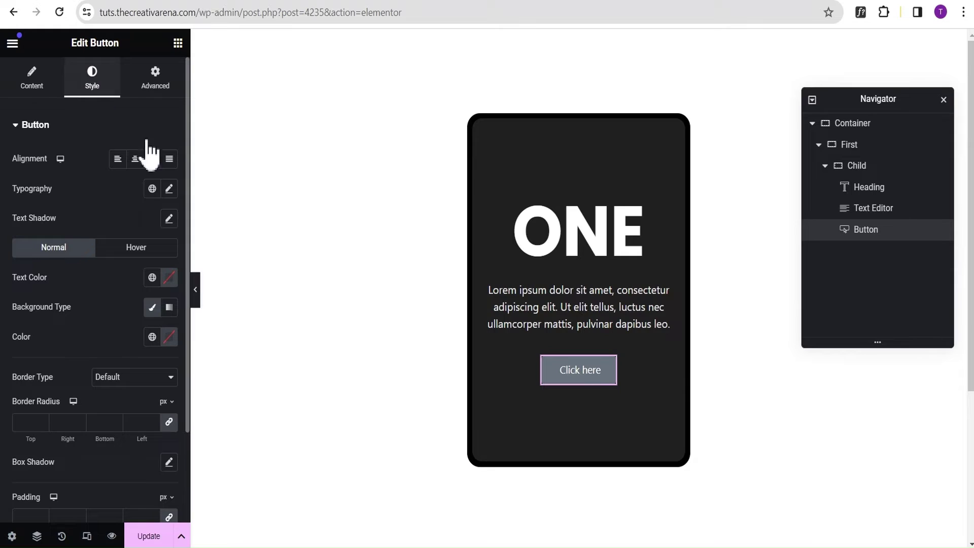
left_click(176, 340)
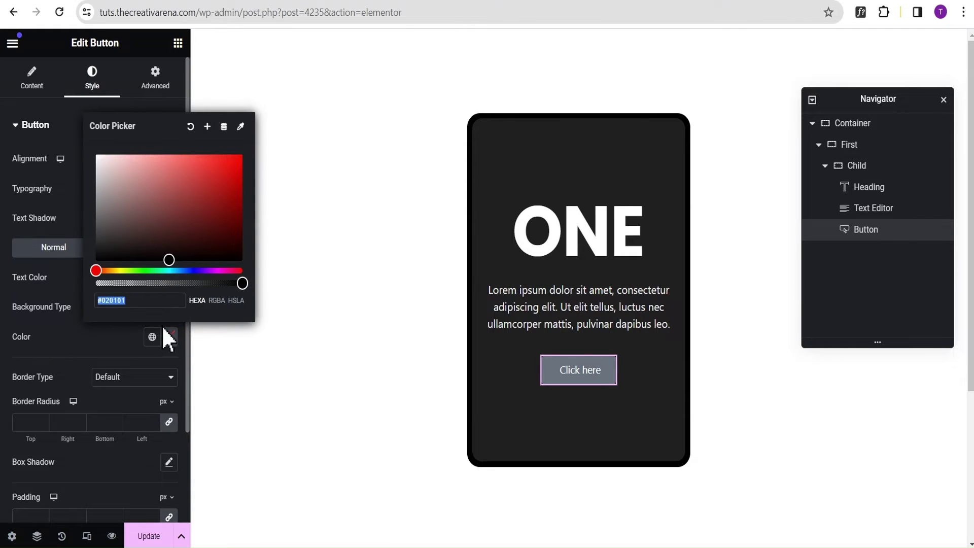
type("f")
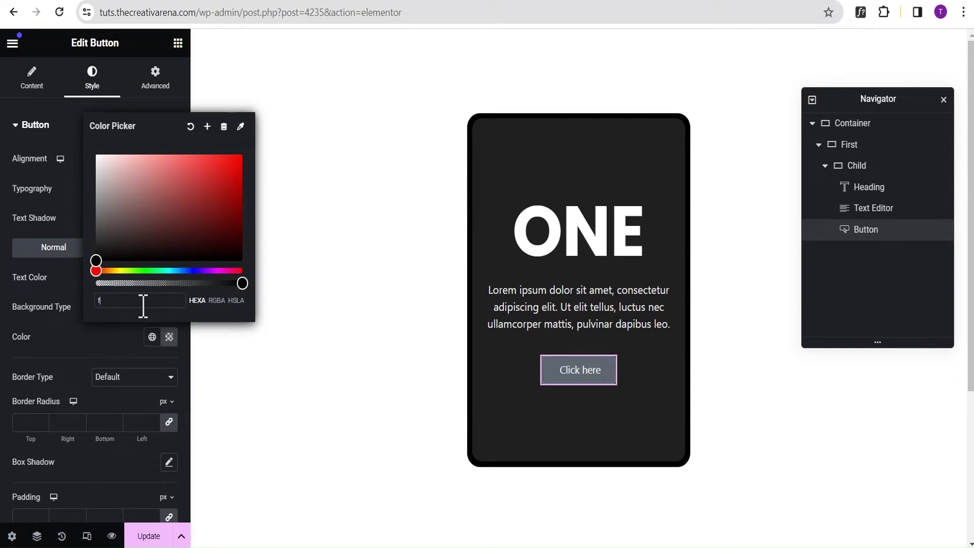
type("b6")
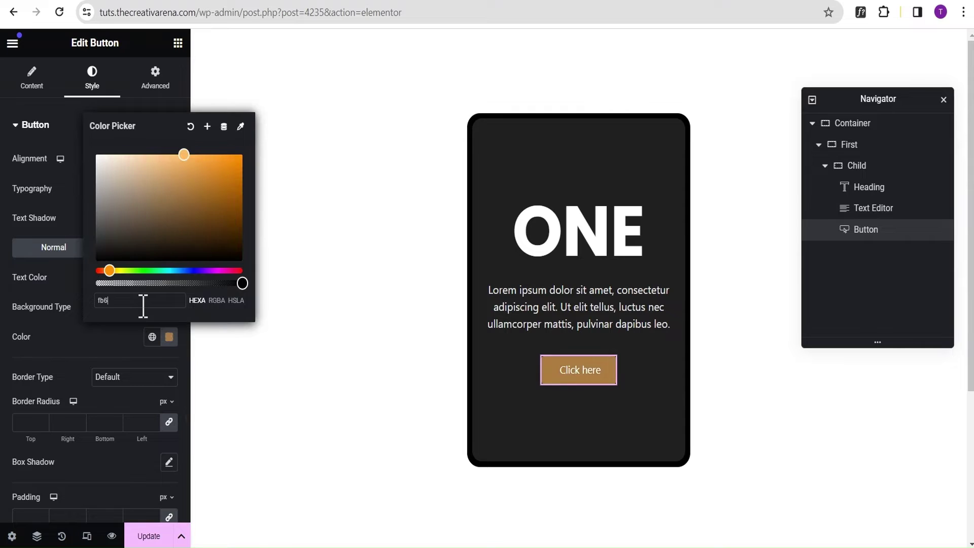
type("53a")
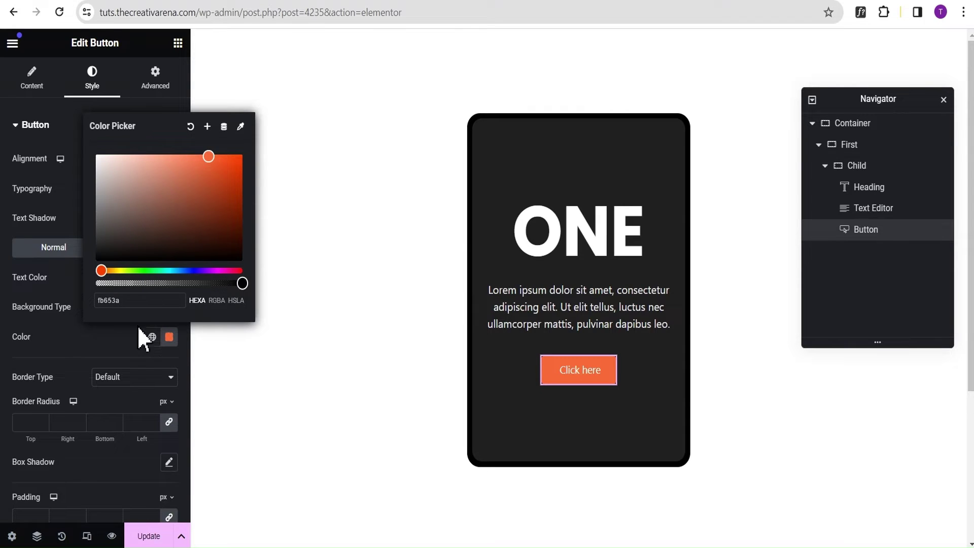
left_click(96, 349)
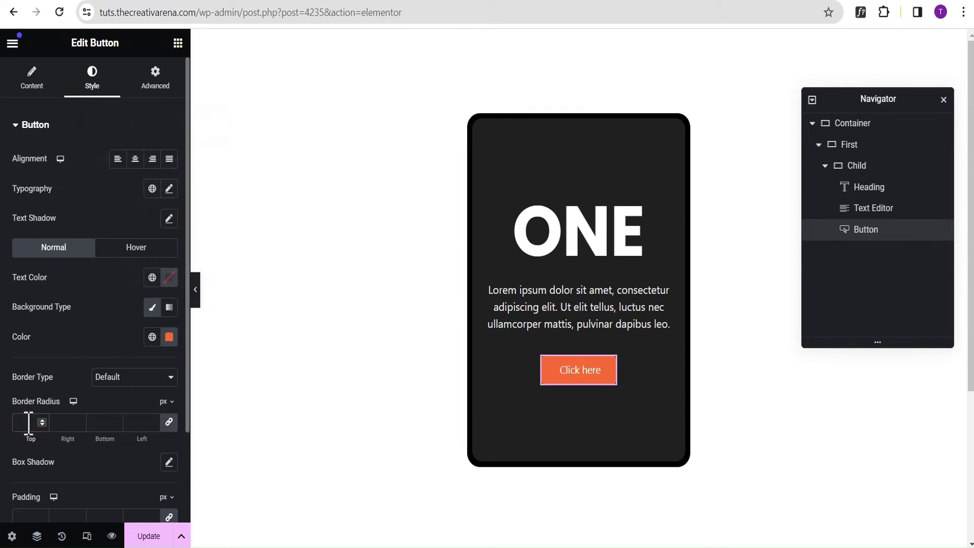
- Round the button's corners to 20 px and set its padding to 15 px top and bottom, 30 px right and left
left_click(29, 422)
type("20")
scroll(15, 441, "down", 3)
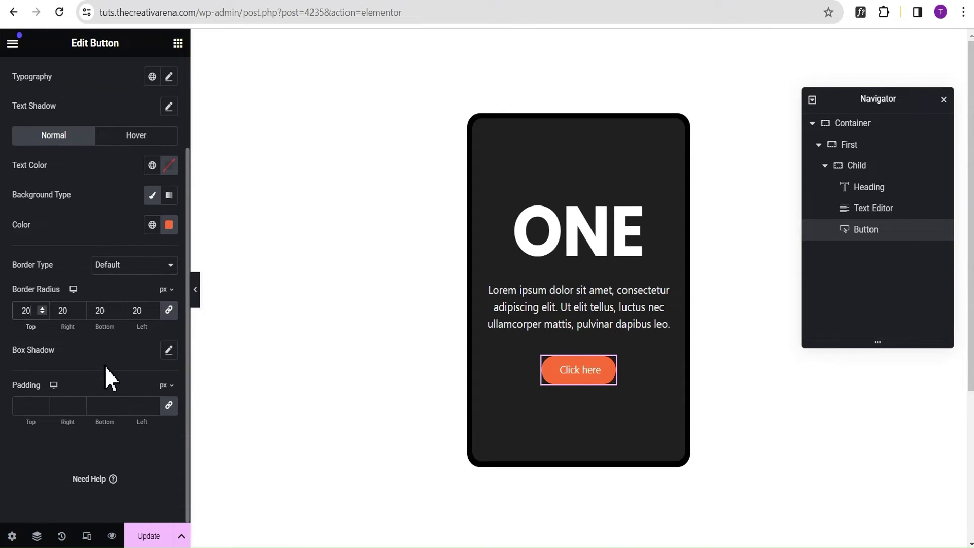
left_click(24, 411)
type("15")
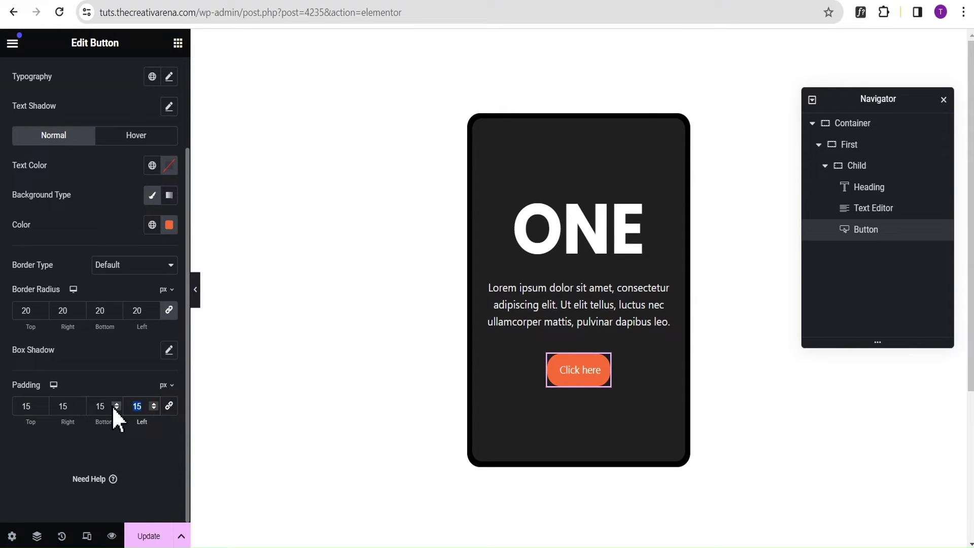
type("30")
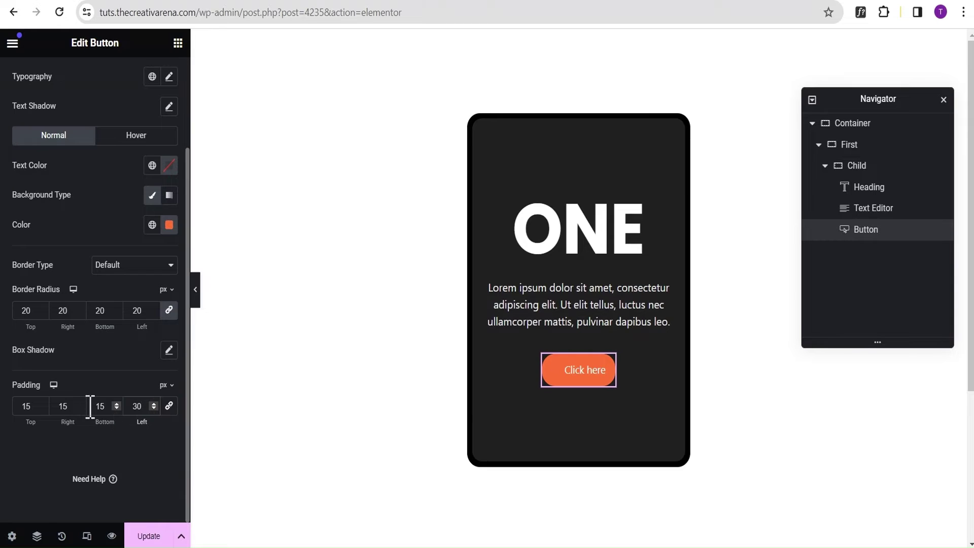
type("30")
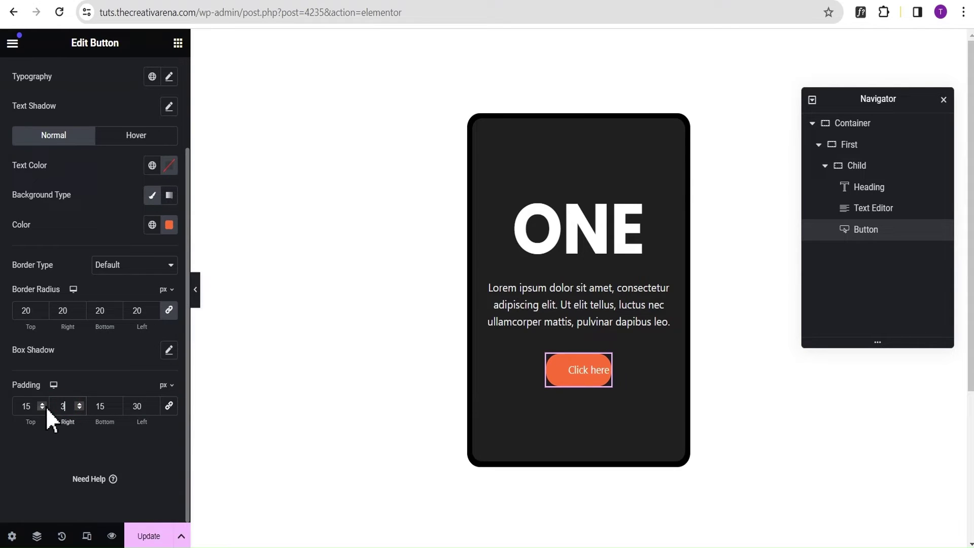
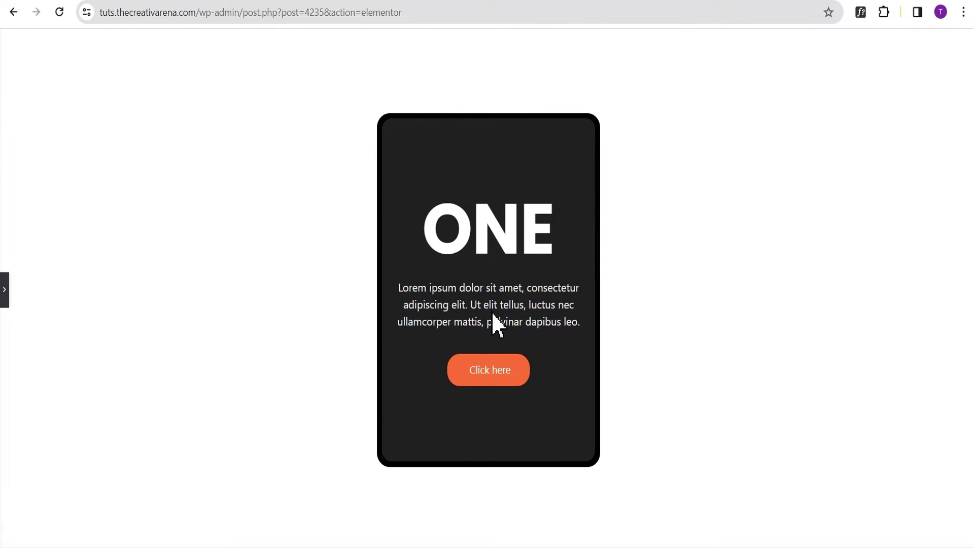
left_click(5, 302)
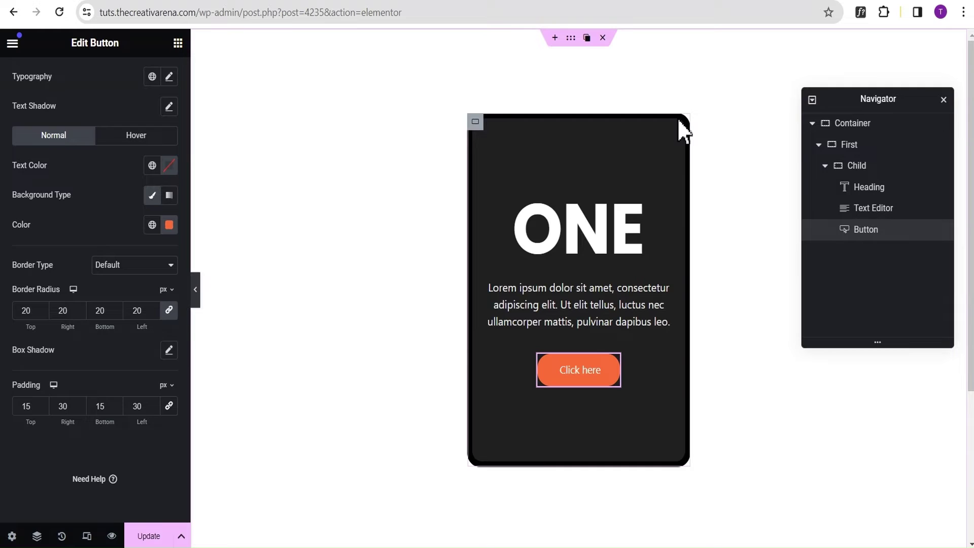
- Try a red background color on the First container, then bring it back to black
left_click(861, 148)
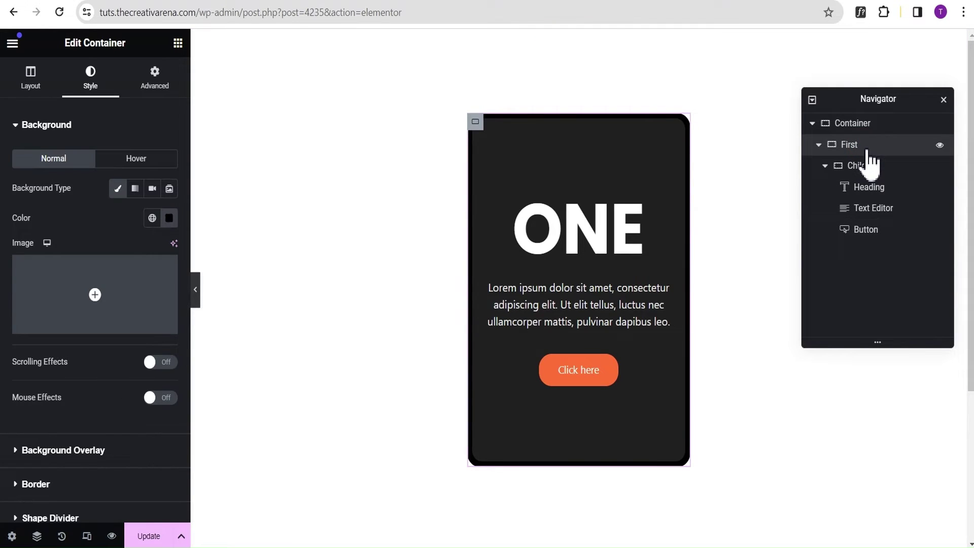
left_click(169, 217)
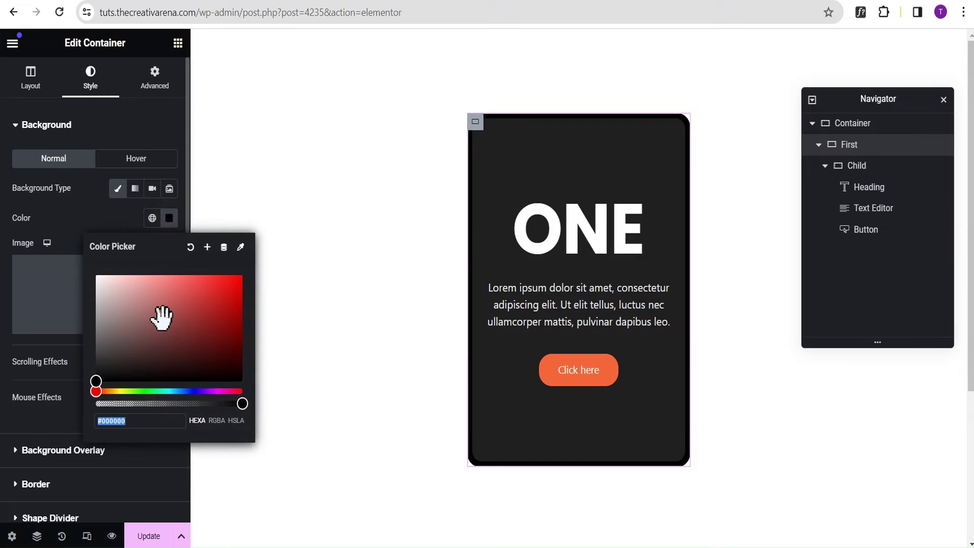
left_click_drag(105, 376, 243, 307)
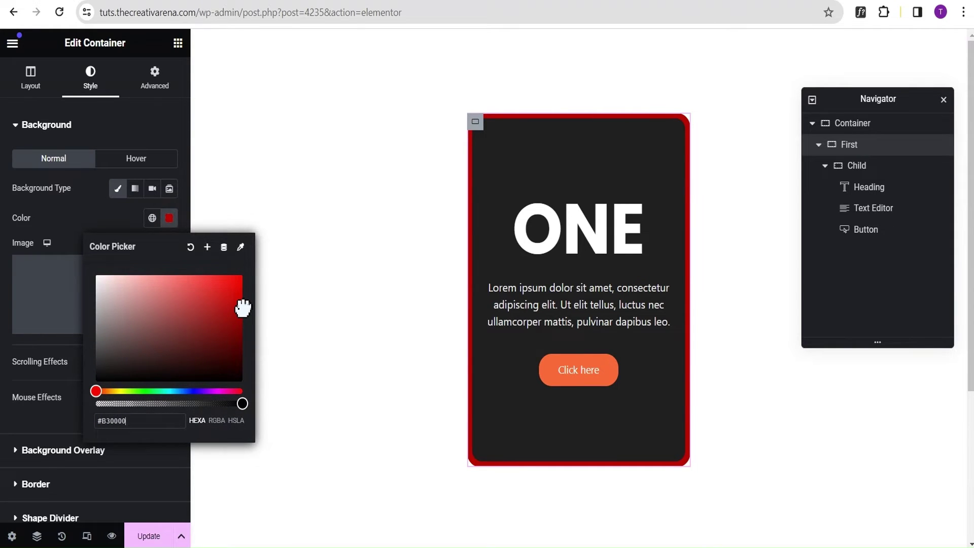
left_click_drag(242, 304, 99, 385)
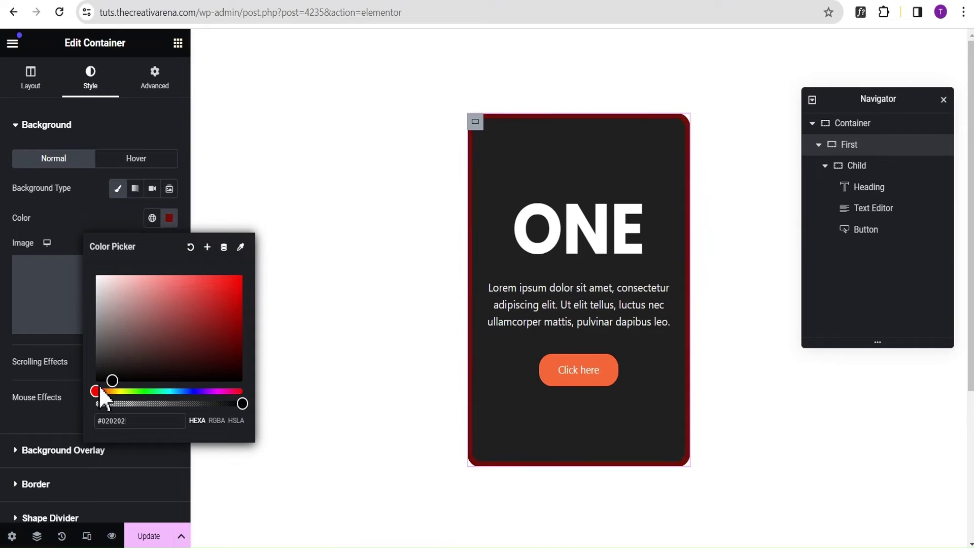
left_click(84, 229)
- Switch to the code editor and copy the First Card Animation block from Animated cardhover.css
left_click(824, 165)
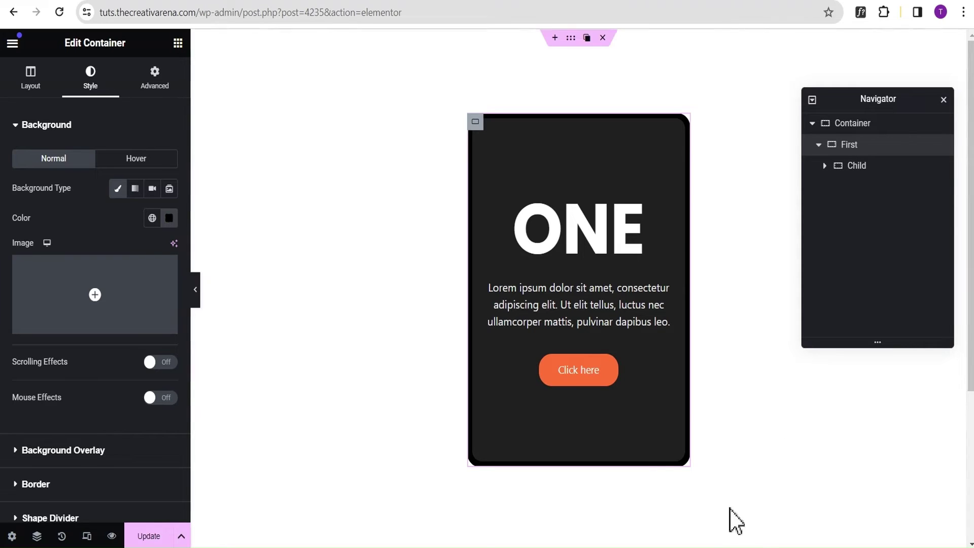
left_click(711, 546)
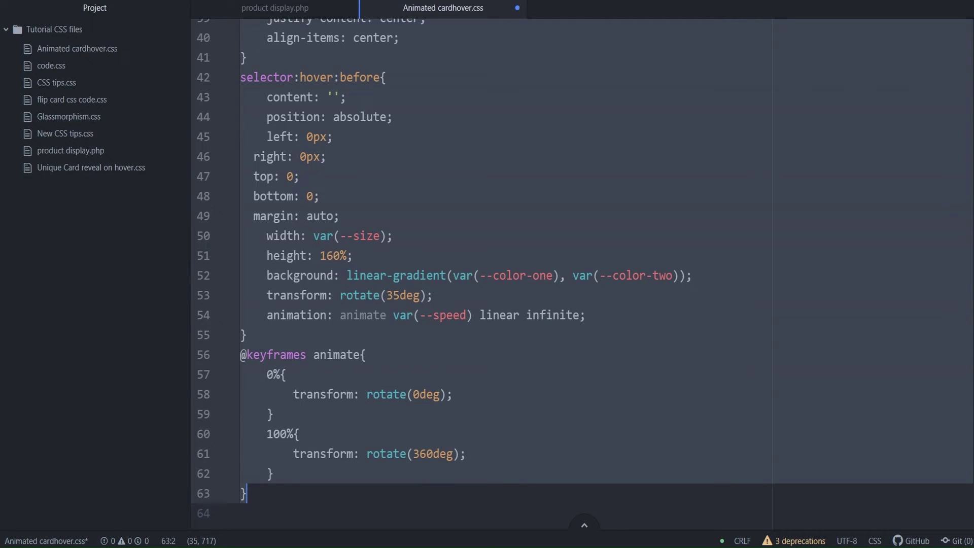
scroll(559, 378, "up", 10)
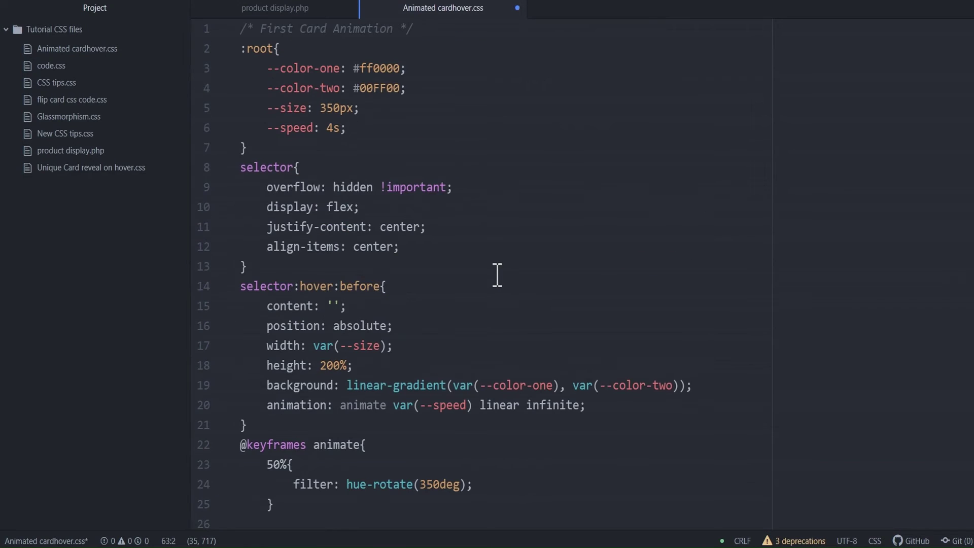
left_click_drag(244, 29, 267, 455)
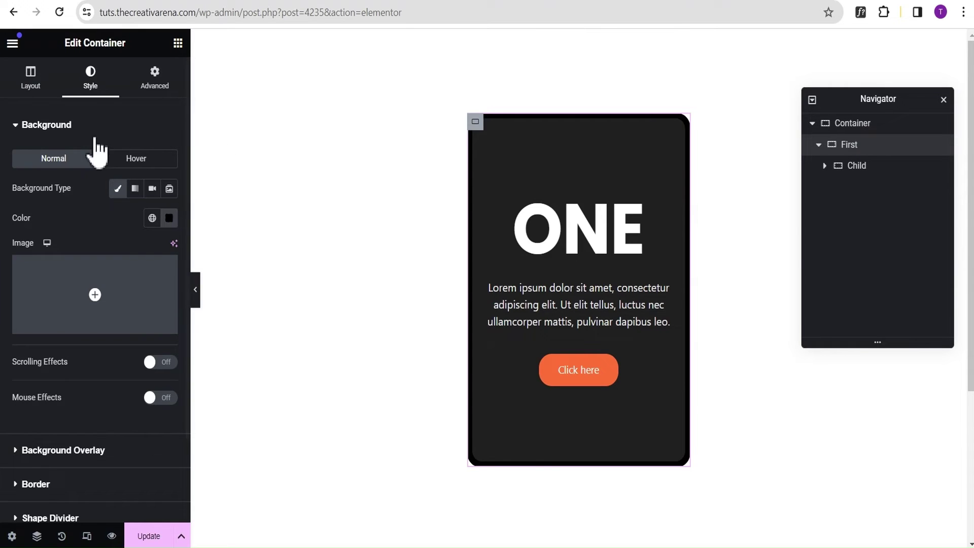
- Paste the First Card Animation code into the First container's custom CSS and preview the card's hover effect
left_click(154, 81)
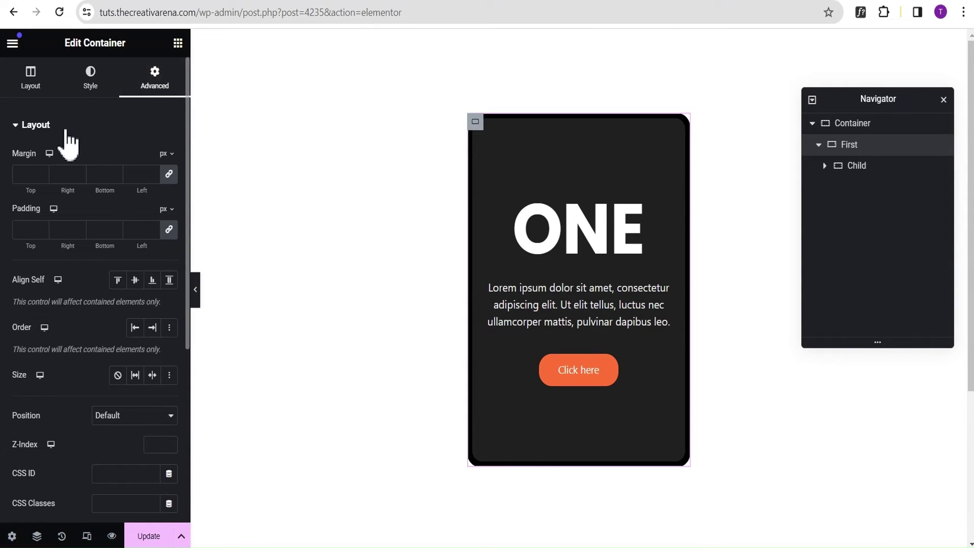
left_click(65, 129)
left_click(55, 295)
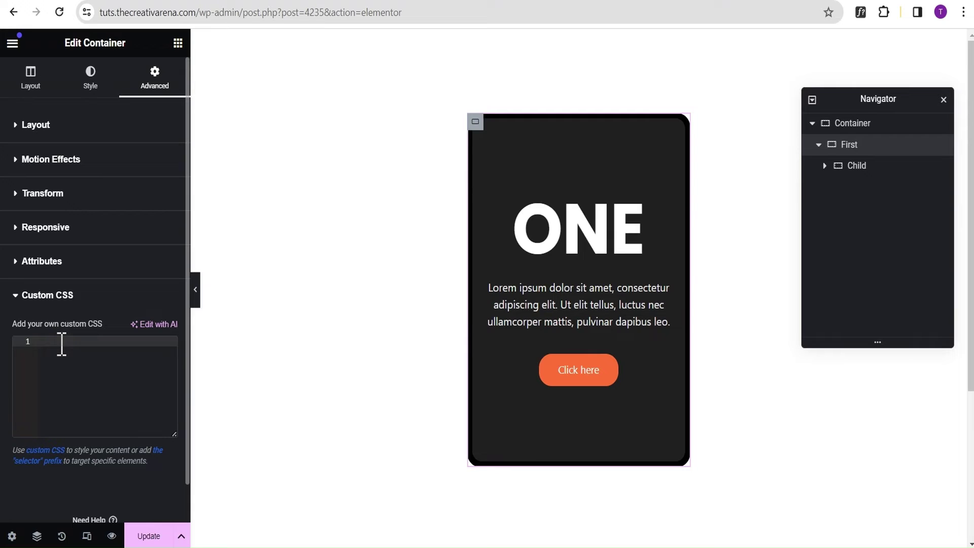
key("ctrl+v")
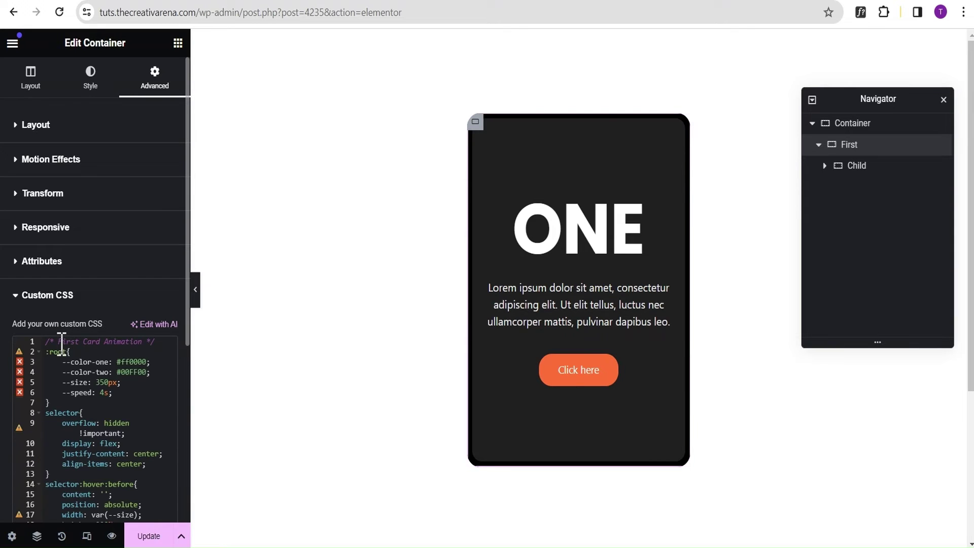
scroll(129, 386, "down", 3)
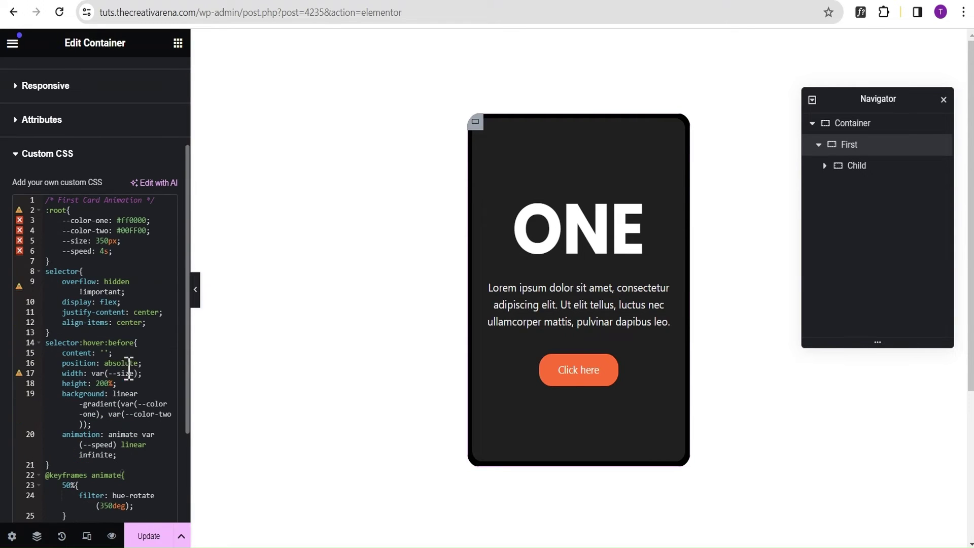
left_click(195, 290)
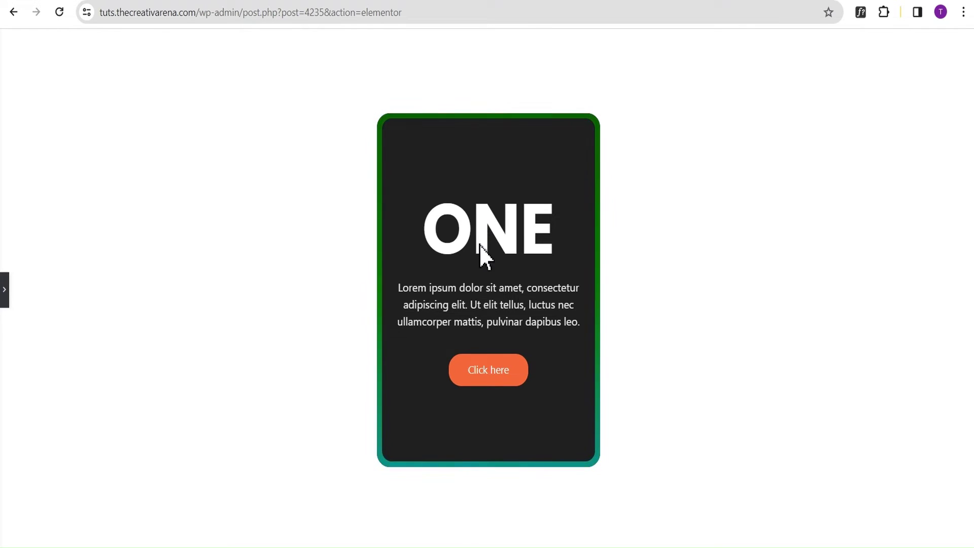
left_click(5, 302)
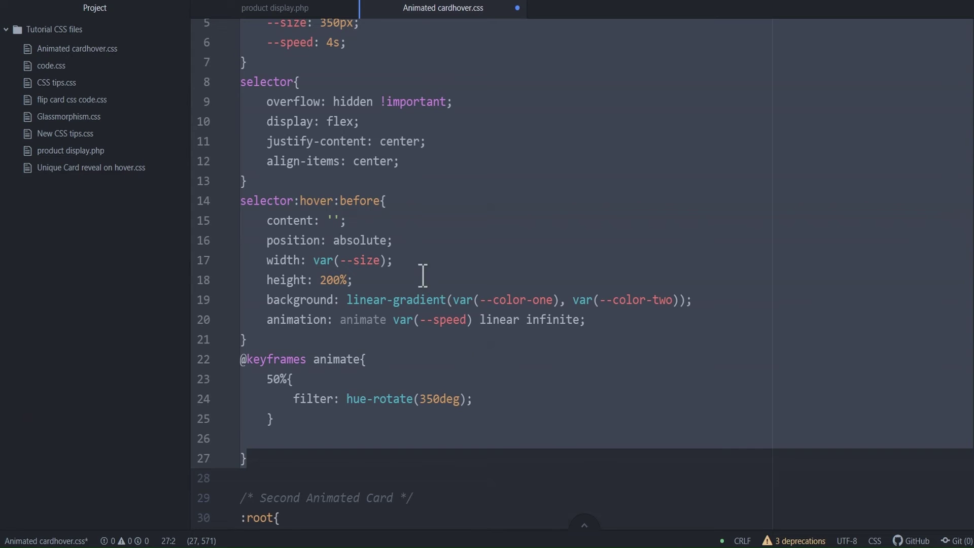
- Copy the whole Second Animated Card block from Animated cardhover.css in the code editor
scroll(428, 282, "down", 5)
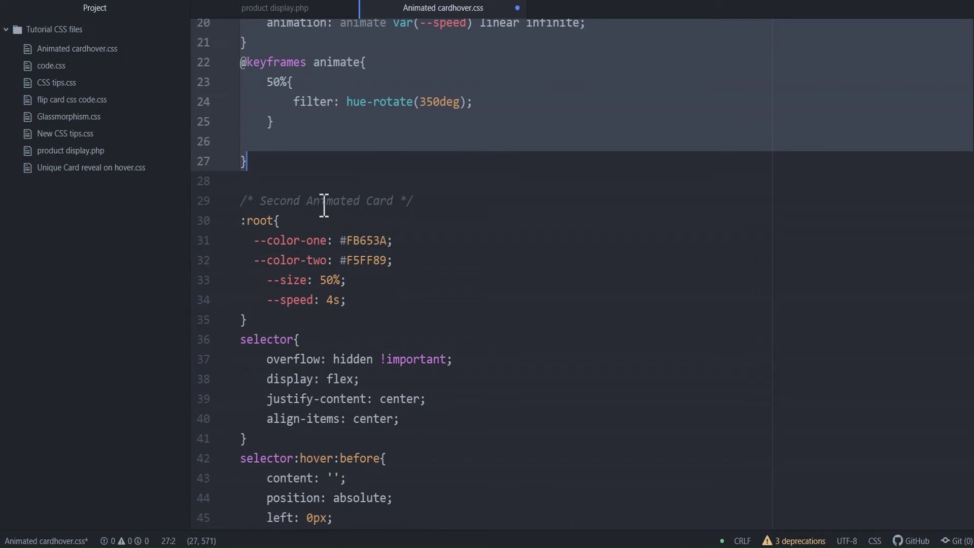
left_click(323, 201)
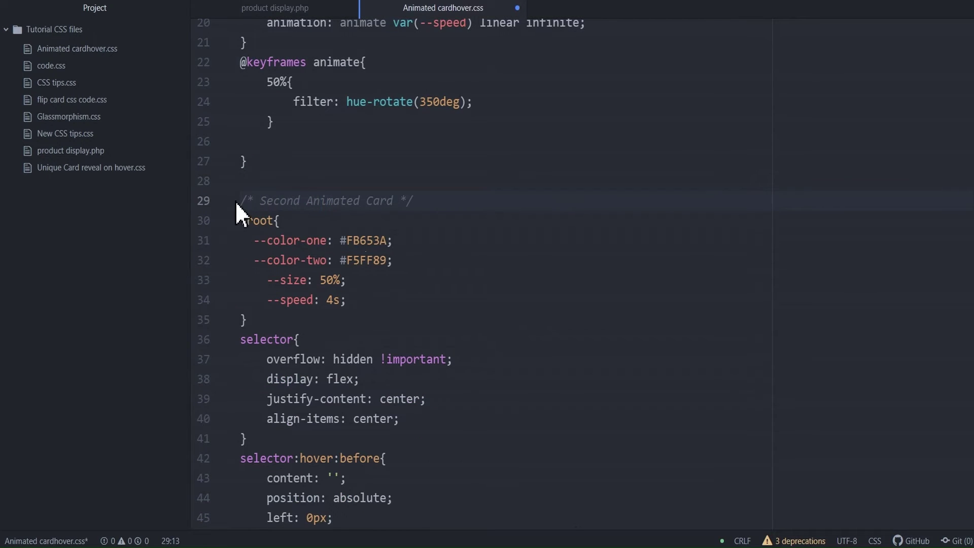
scroll(236, 202, "down", 2)
left_click(241, 115)
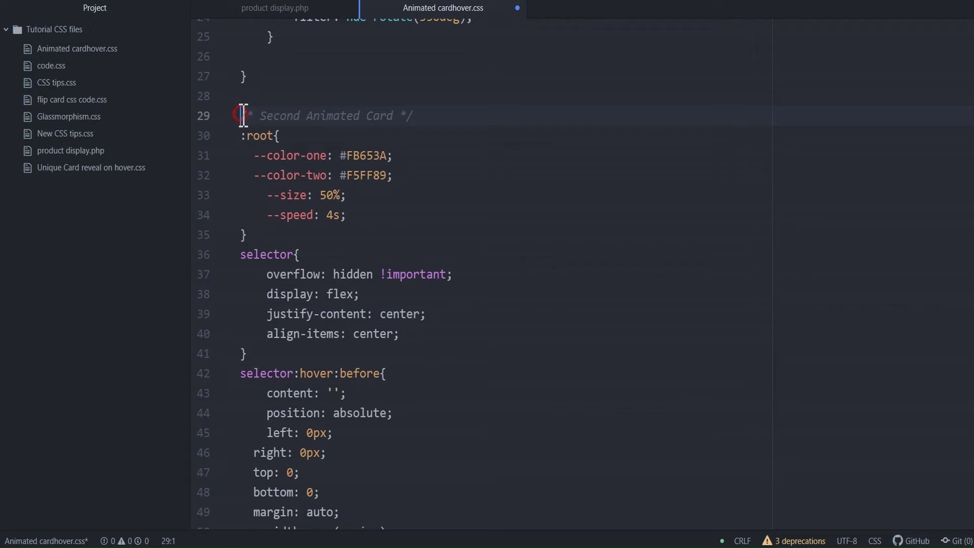
left_click_drag(244, 115, 362, 519)
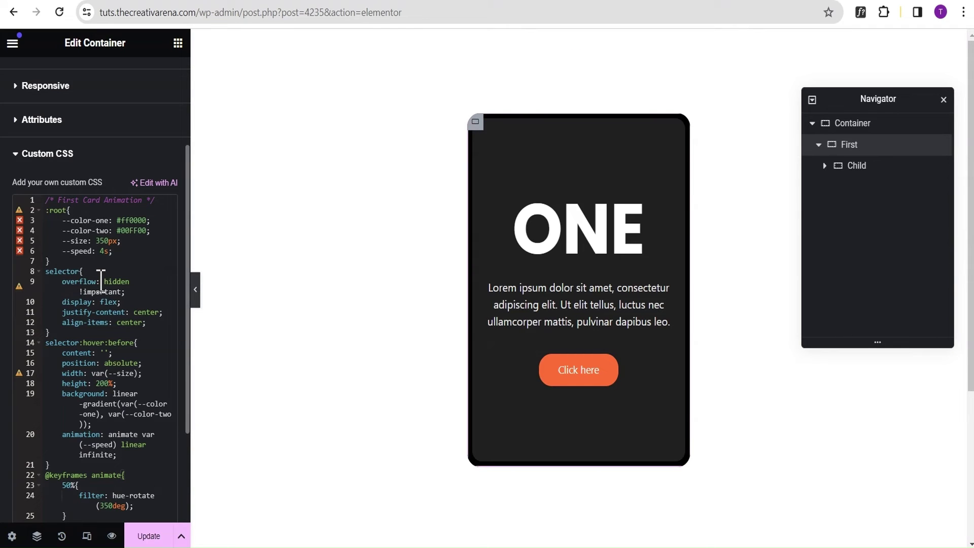
- Replace the First container's custom CSS with the Second Animated Card code and preview the card's hover effect
left_click(119, 270)
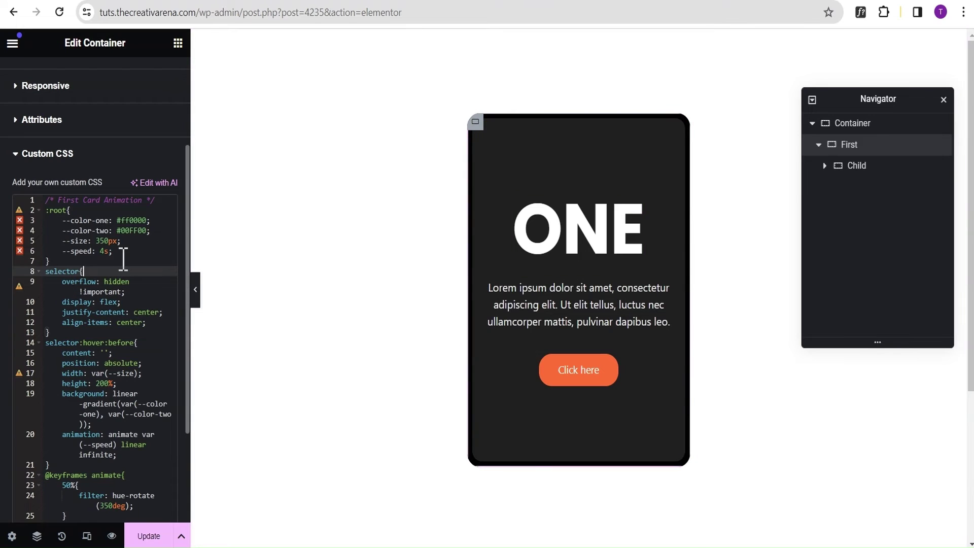
key("ctrl+a")
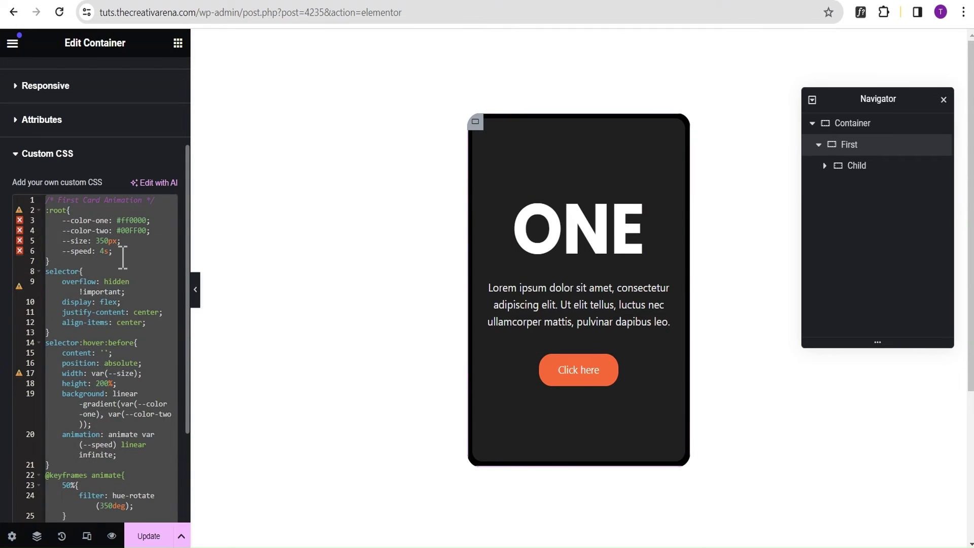
key("BackSpace")
left_click(89, 303)
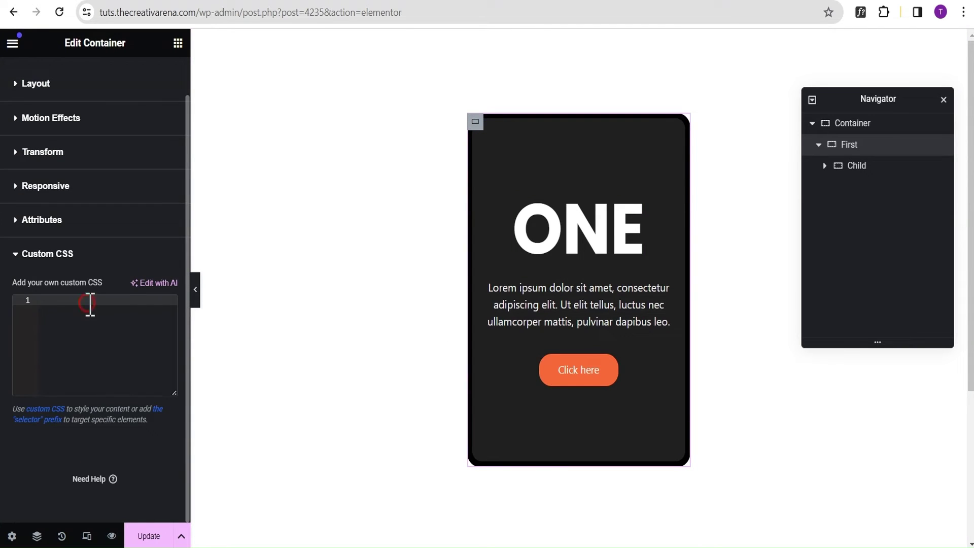
key("ctrl+v")
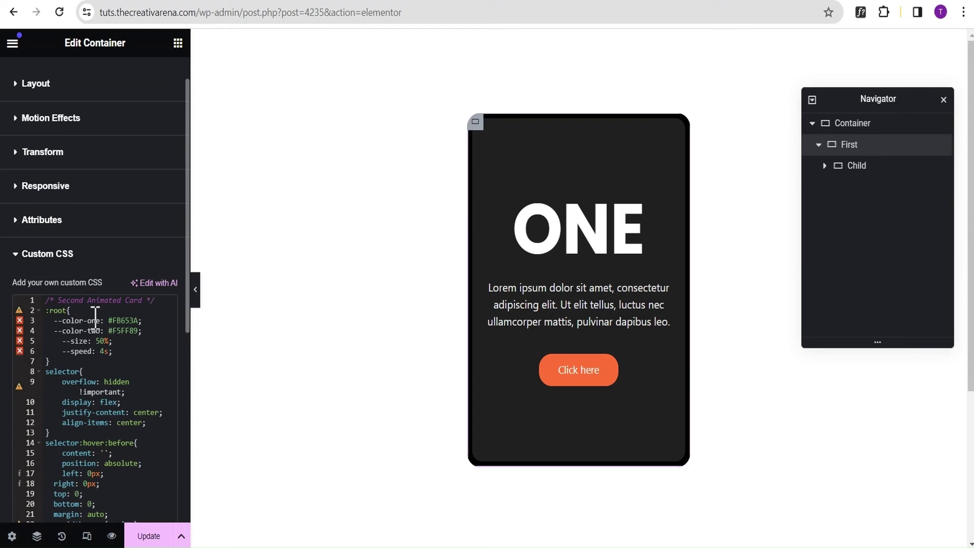
left_click(195, 290)
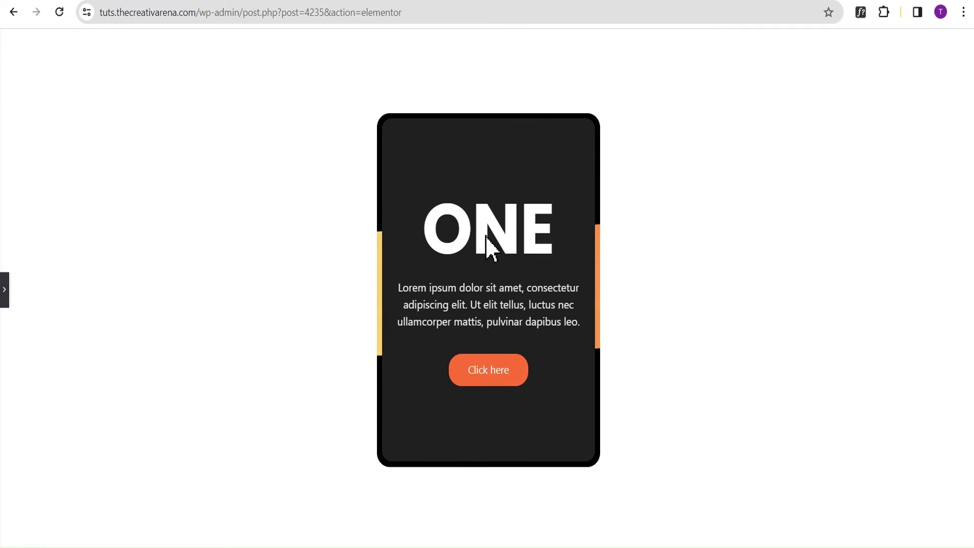
left_click(4, 291)
- Remove :hover from the selector:hover:before rule in the First container's custom CSS so the border animation runs constantly
scroll(100, 312, "down", 4)
scroll(100, 312, "up", 1)
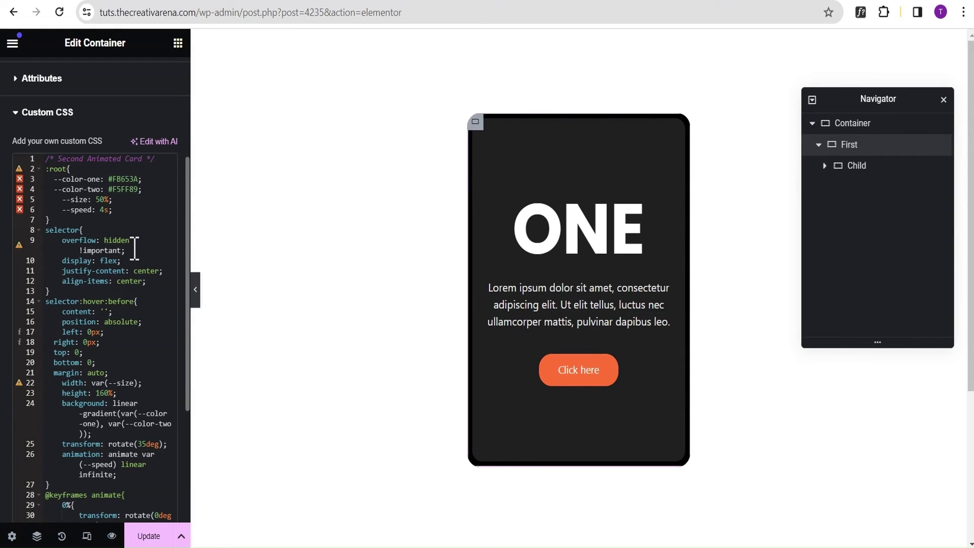
scroll(132, 307, "down", 2)
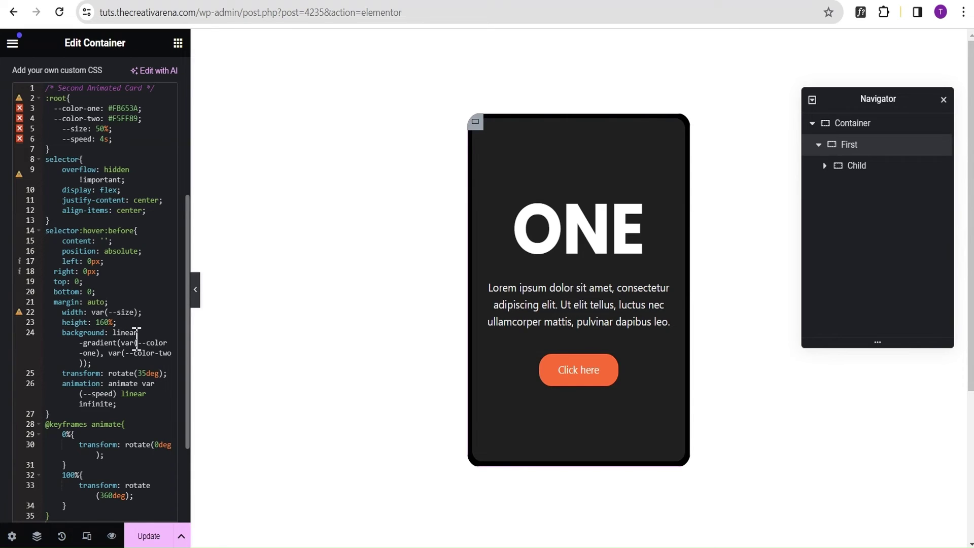
mouse_move(610, 272)
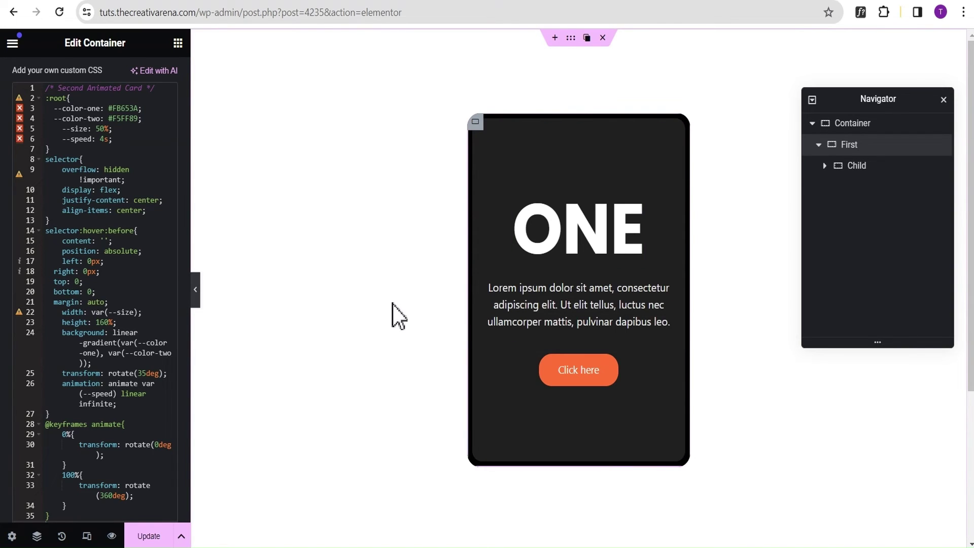
mouse_move(586, 262)
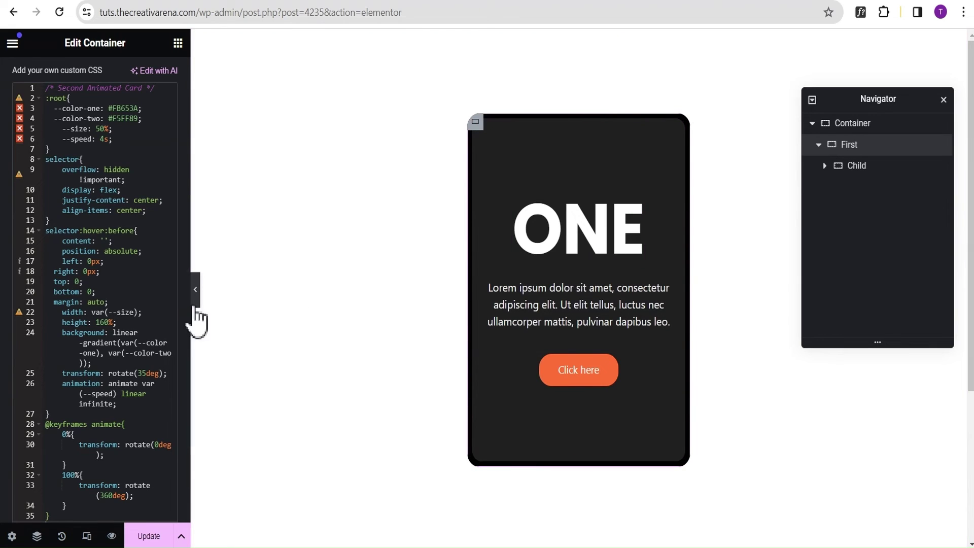
left_click(109, 231)
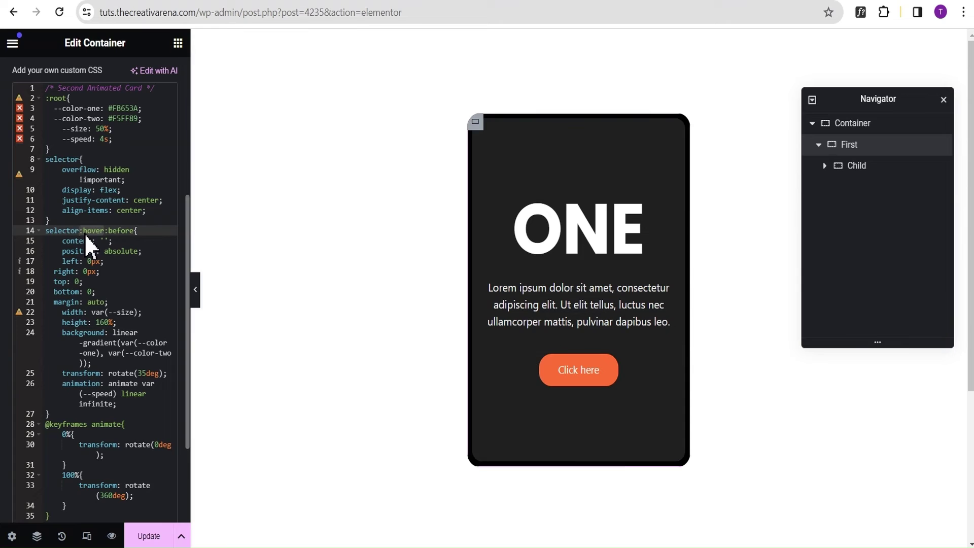
key("BackSpace")
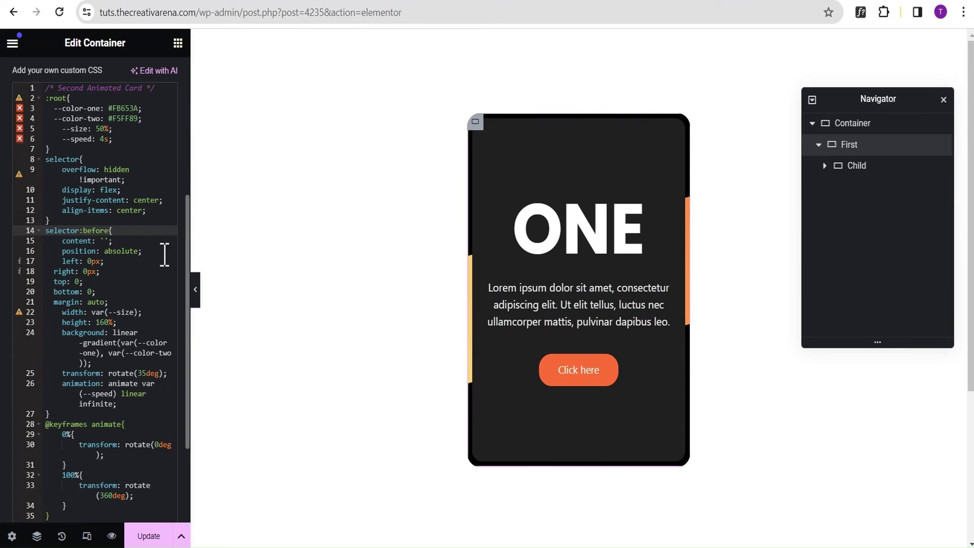
- Comment out the animation line in the First container's selector:before rule, previewing the card before and after the change
left_click(197, 293)
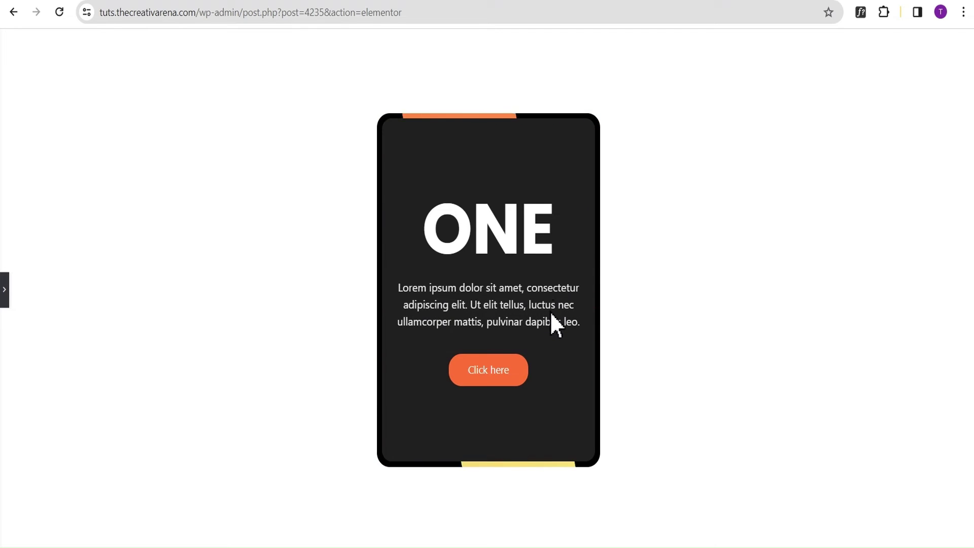
left_click(4, 301)
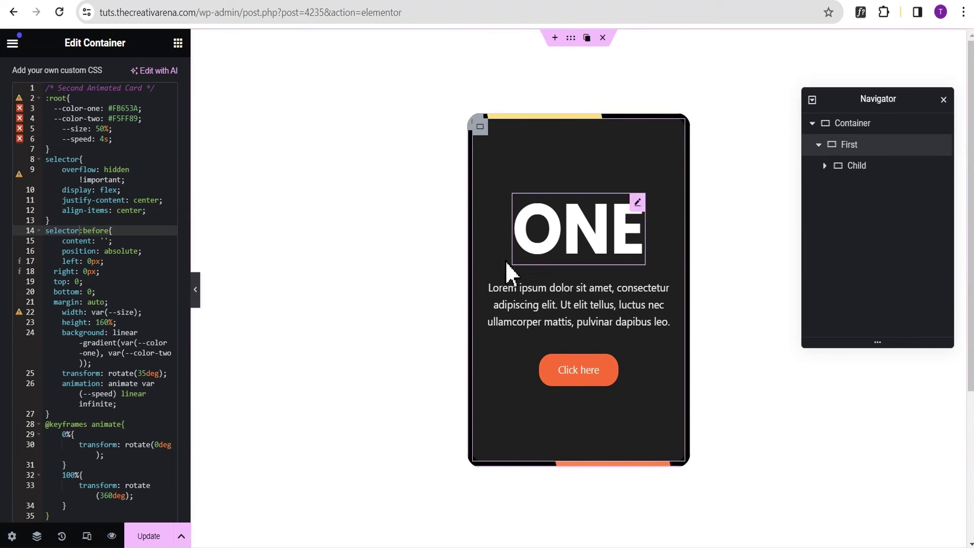
left_click_drag(65, 386, 118, 409)
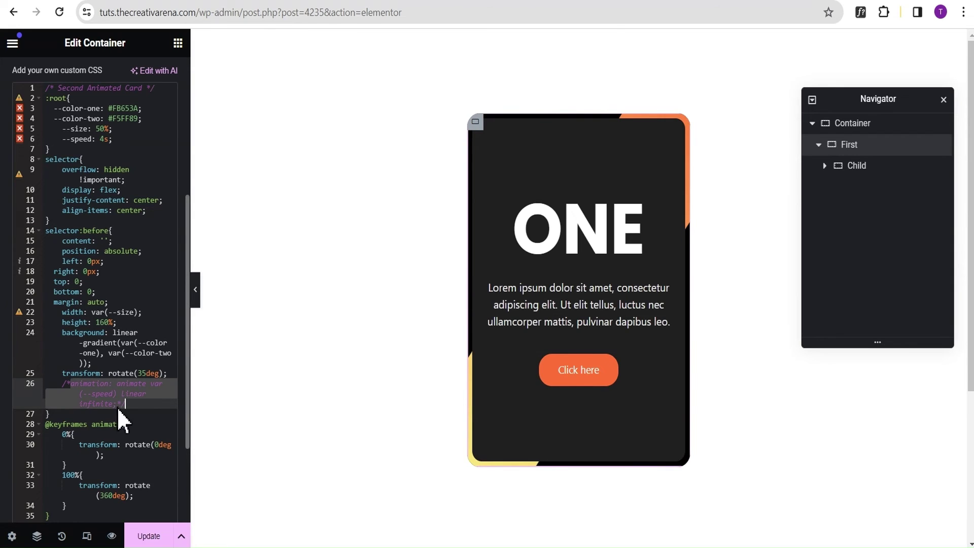
left_click(195, 297)
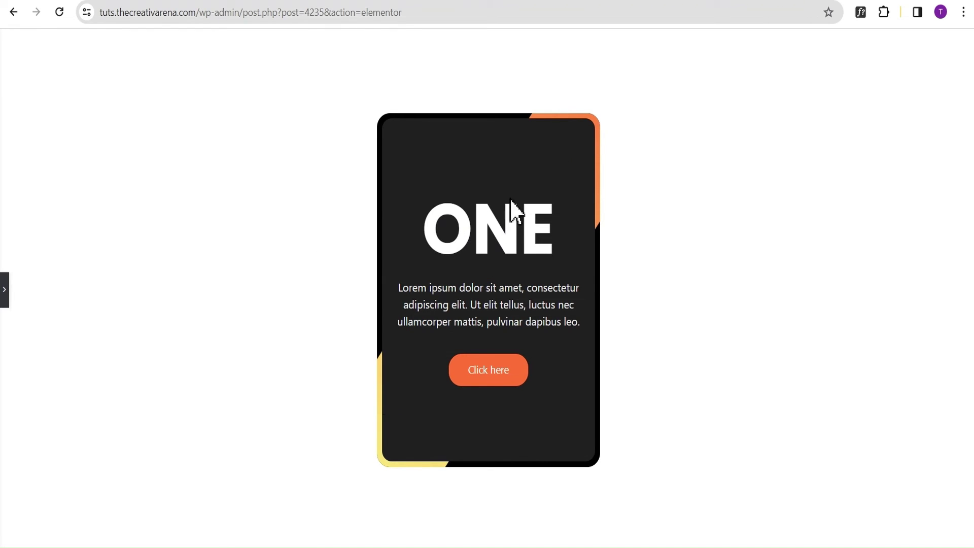
left_click(5, 289)
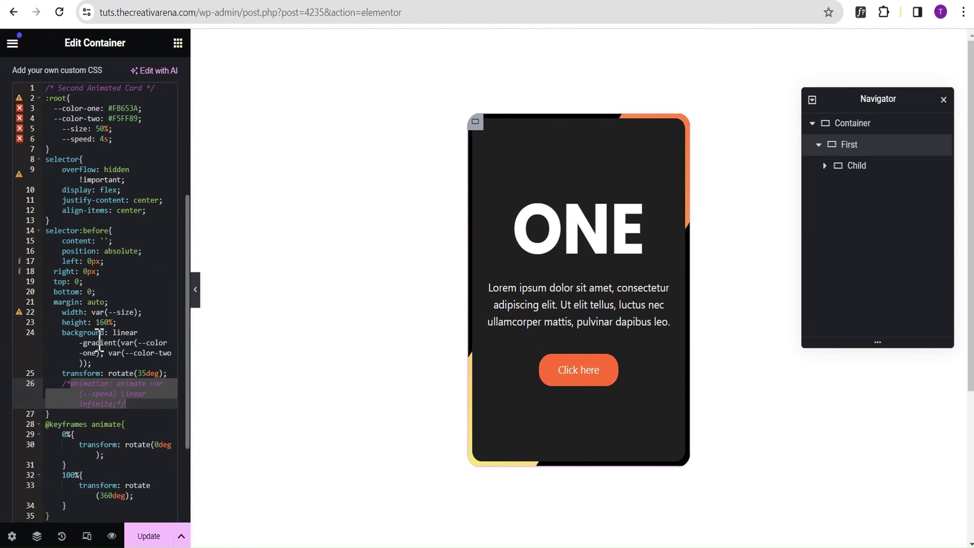
- Replace the linear-gradient background in the First container's selector:before rule with #ff0000 and preview the card
left_click(69, 337)
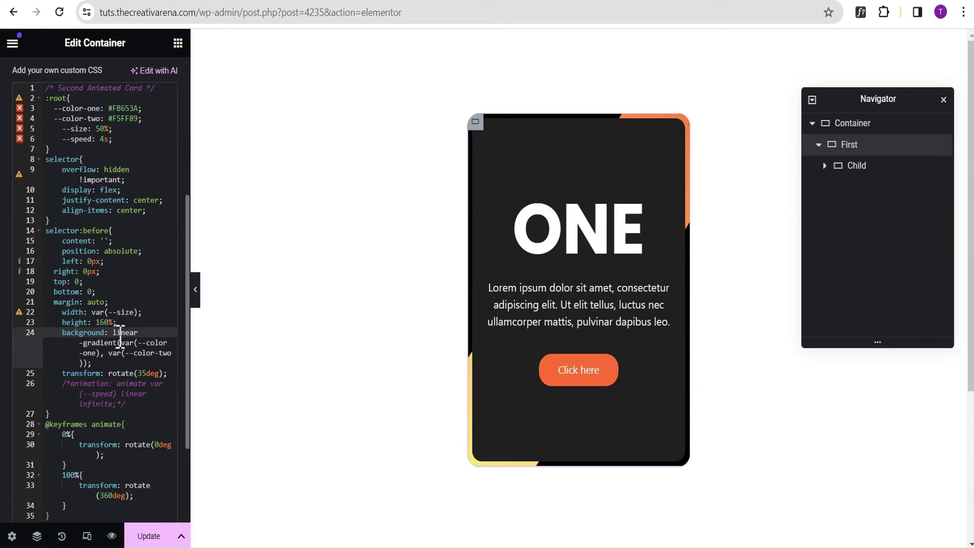
left_click_drag(117, 334, 94, 362)
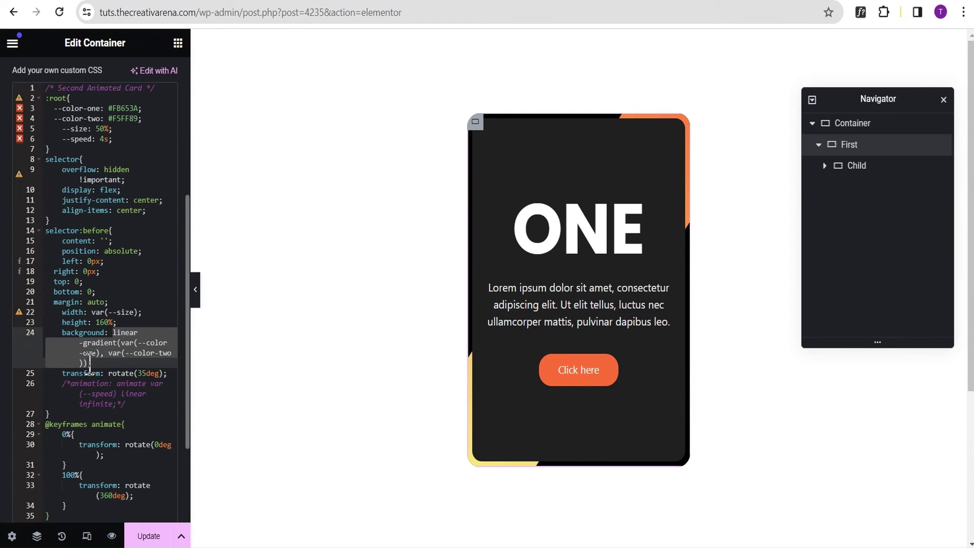
key("BackSpace")
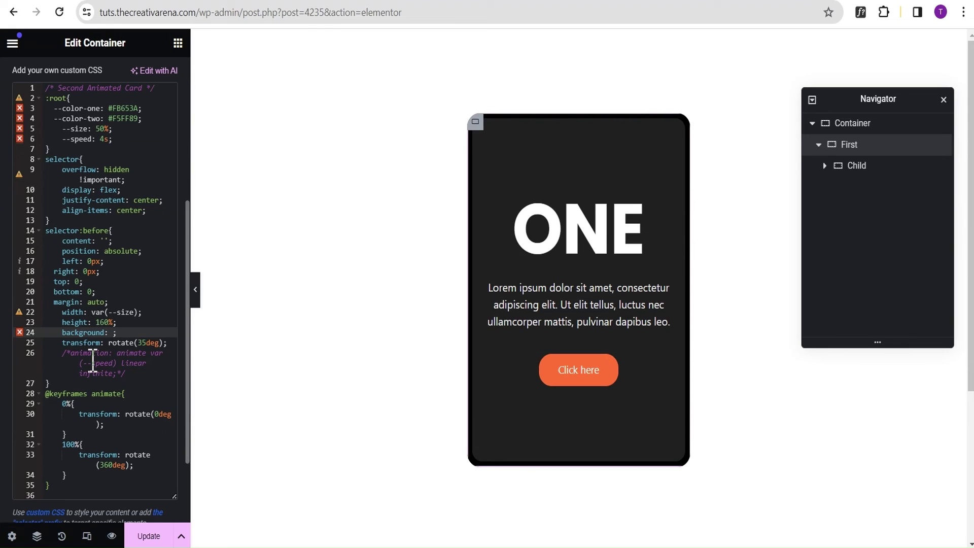
type("#ff0000")
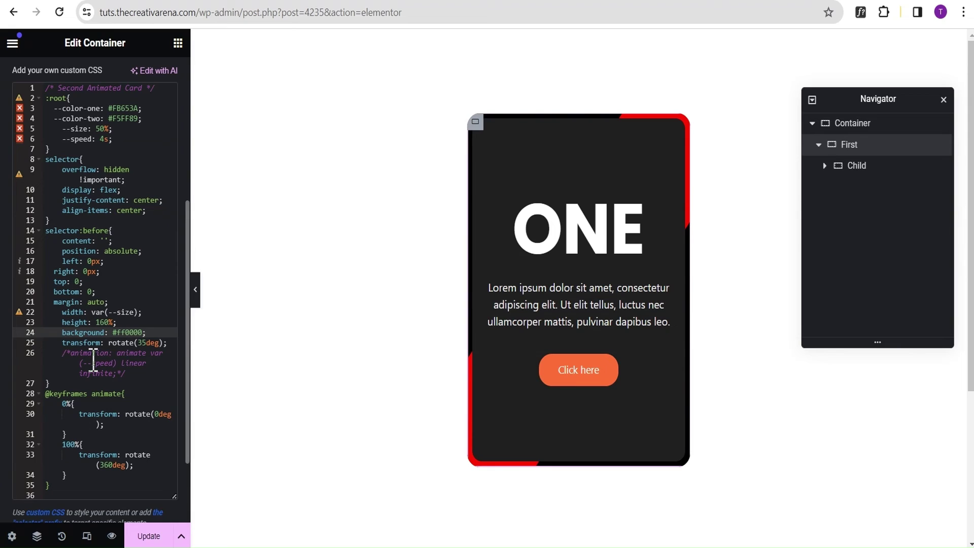
left_click(195, 290)
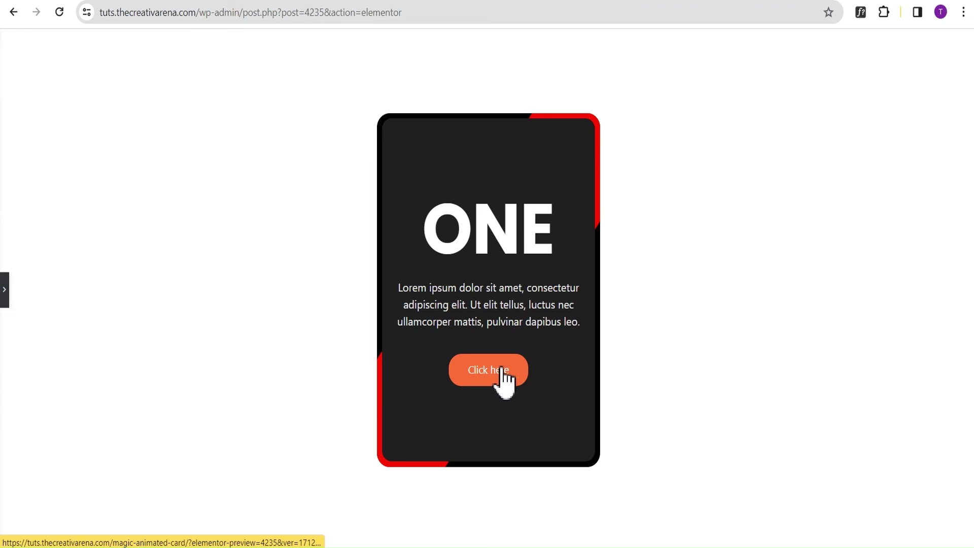
left_click(5, 289)
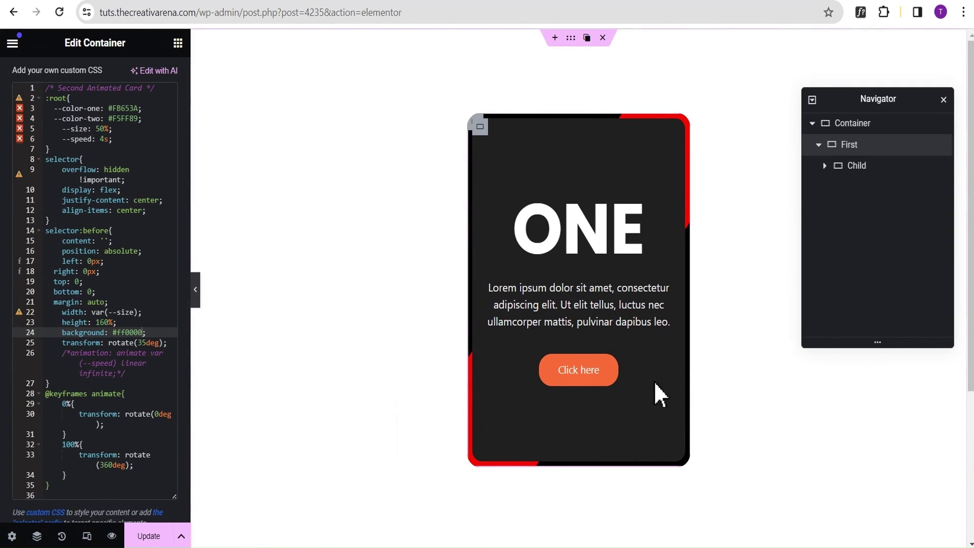
- Copy the hex code #FB653A of the card button's background color
left_click(613, 363)
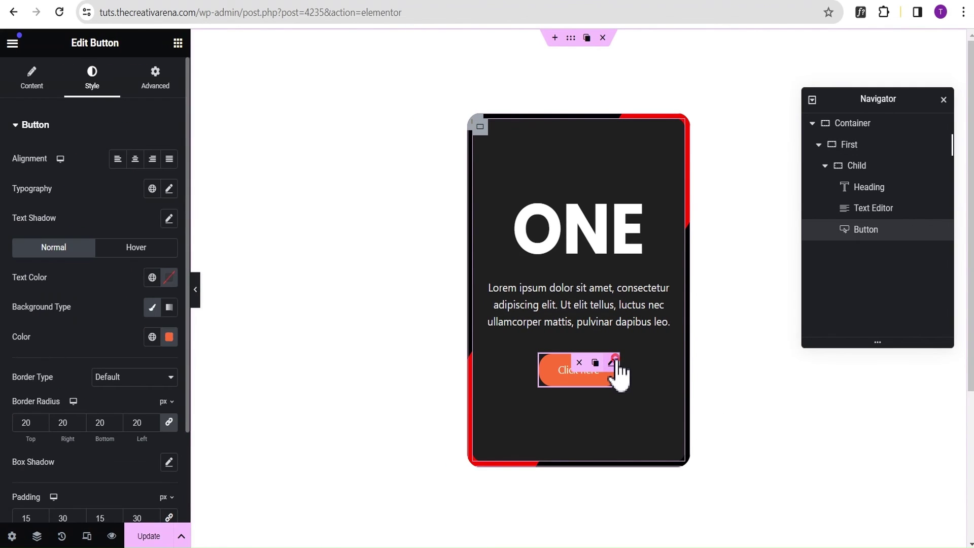
left_click(171, 339)
key("ctrl+c")
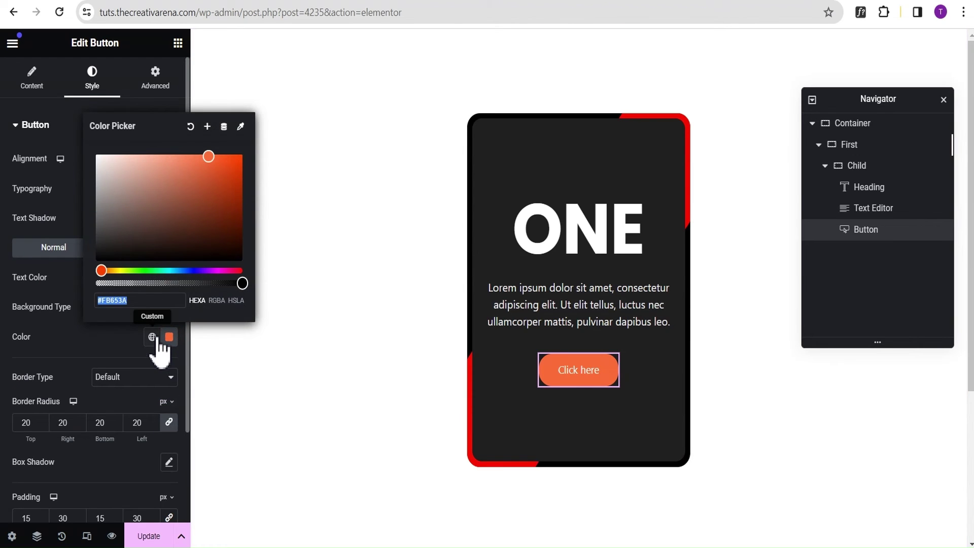
- Set the background in the First container's selector:before rule to the copied color #FB653A and preview the card
left_click(850, 146)
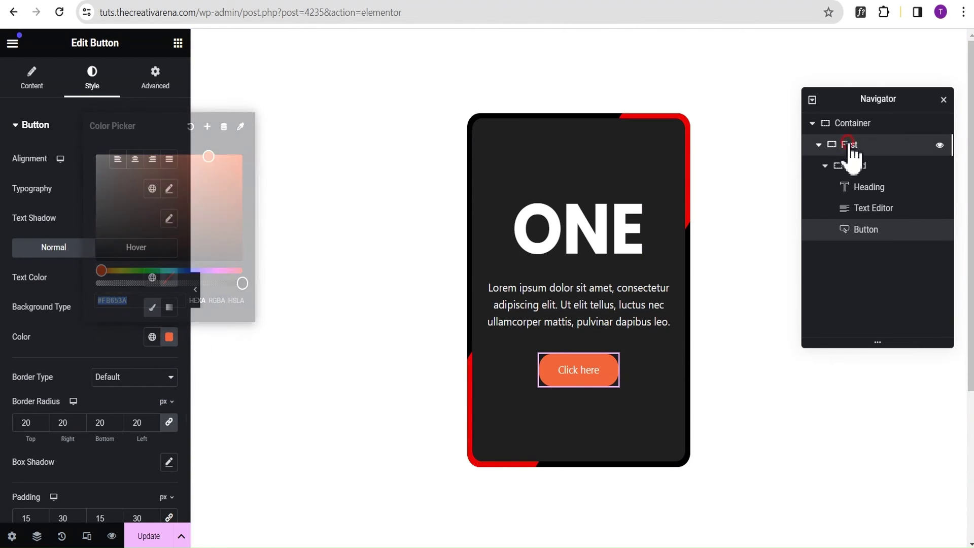
left_click(133, 122)
left_click(103, 295)
scroll(132, 401, "down", 4)
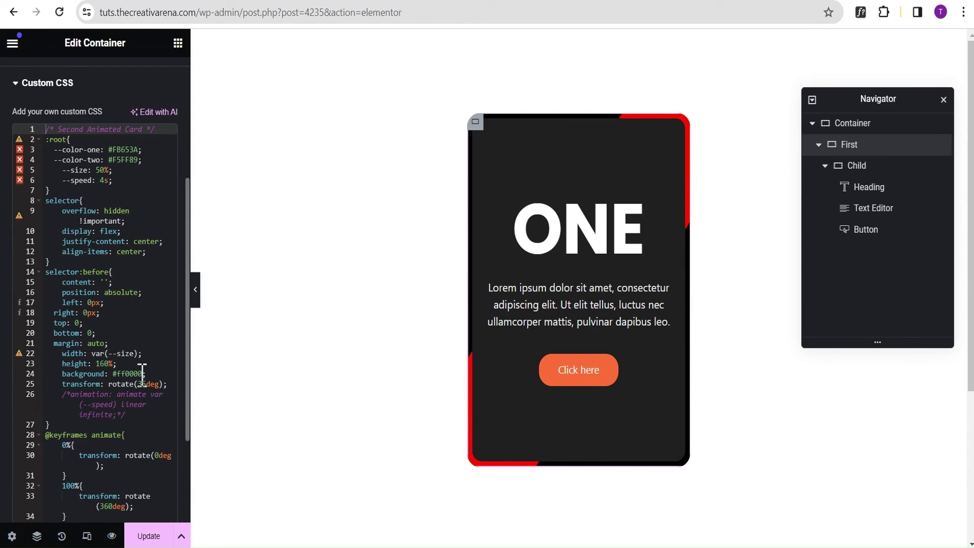
left_click(144, 374)
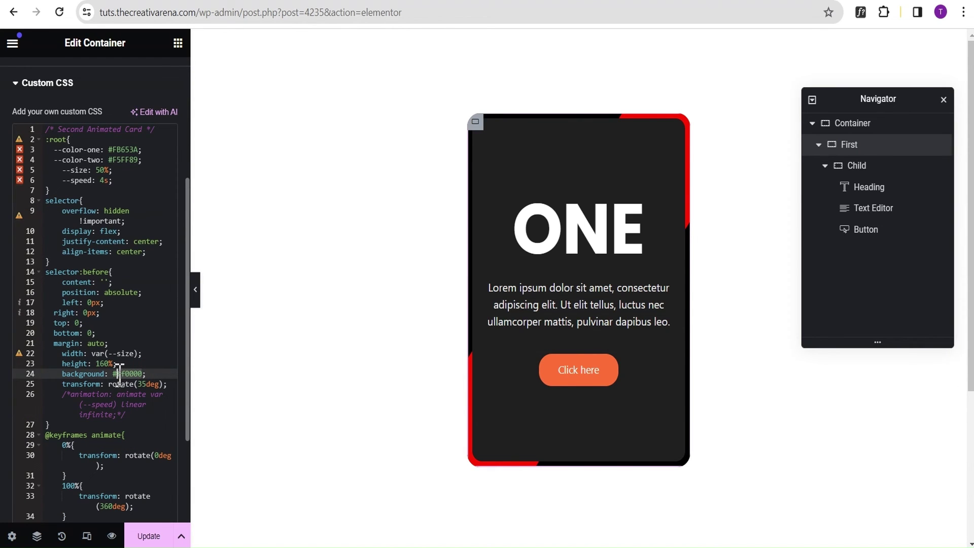
key("ctrl+v")
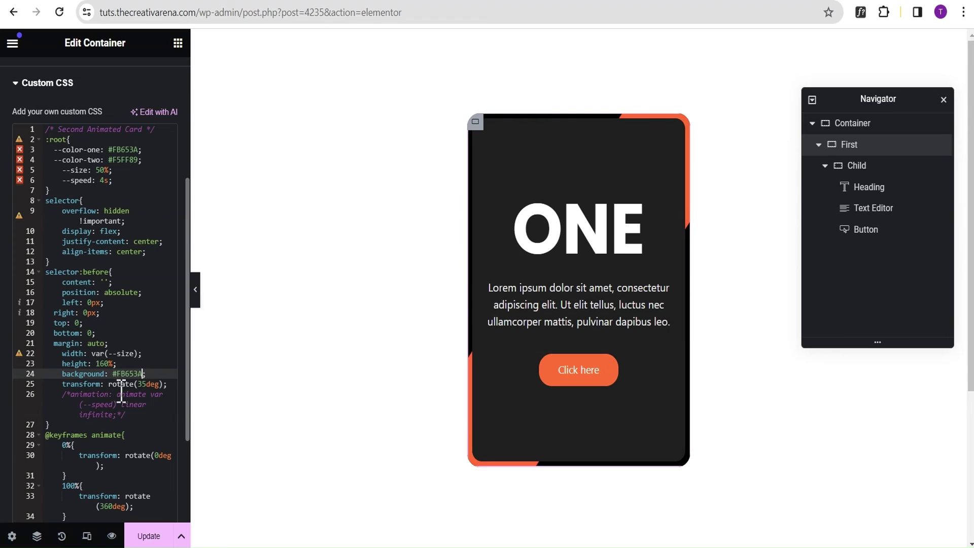
left_click(197, 299)
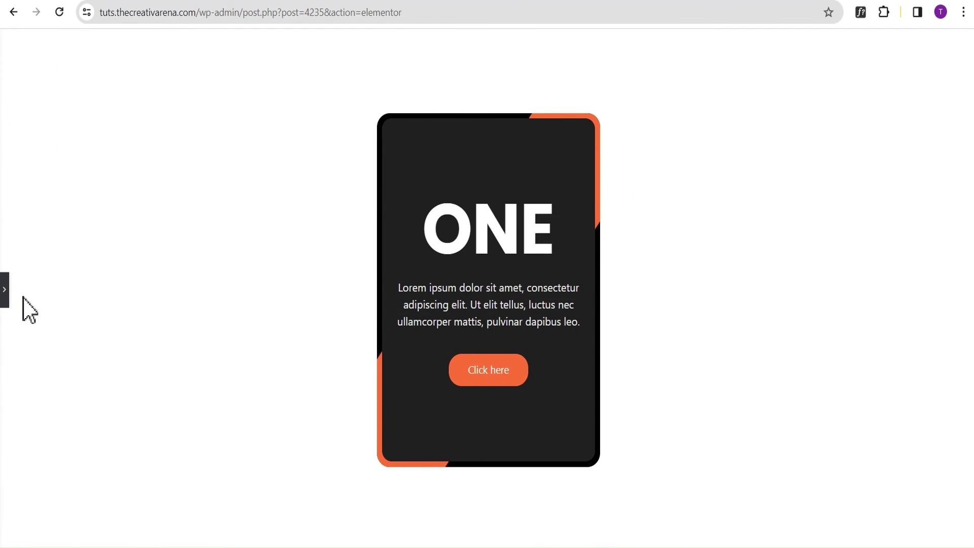
left_click(5, 291)
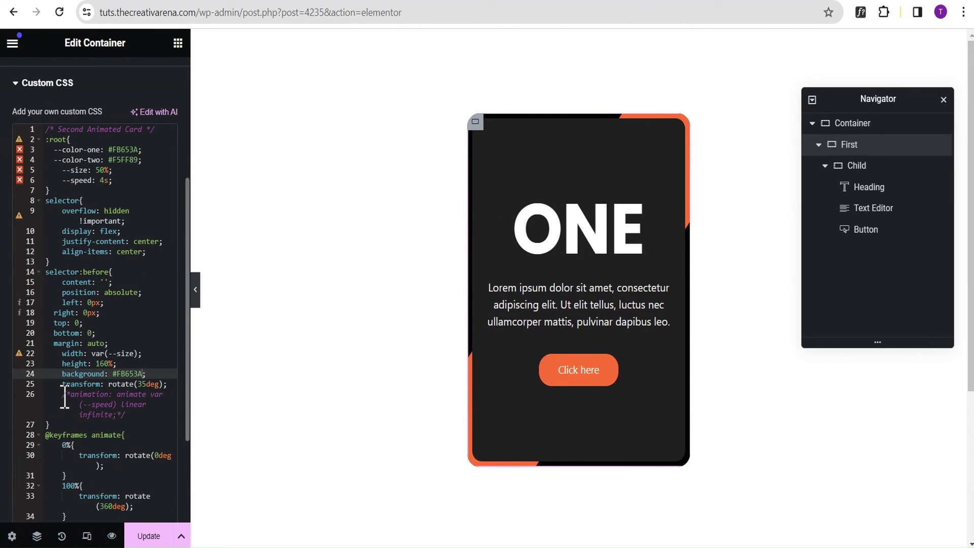
- Uncomment the animation line in the First container's selector:before rule and preview the single-color border animation
left_click(65, 395)
left_click_drag(66, 399, 117, 415)
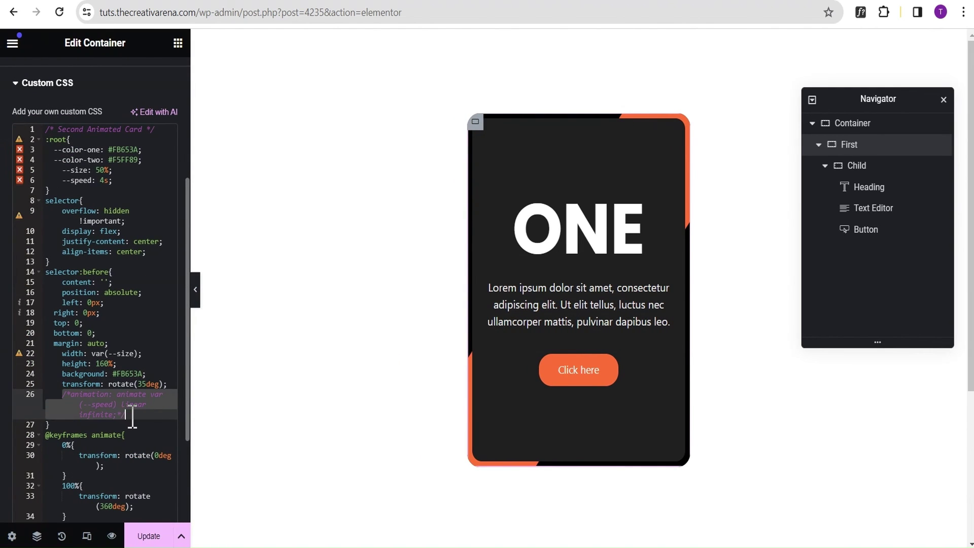
key("ctrl+slash")
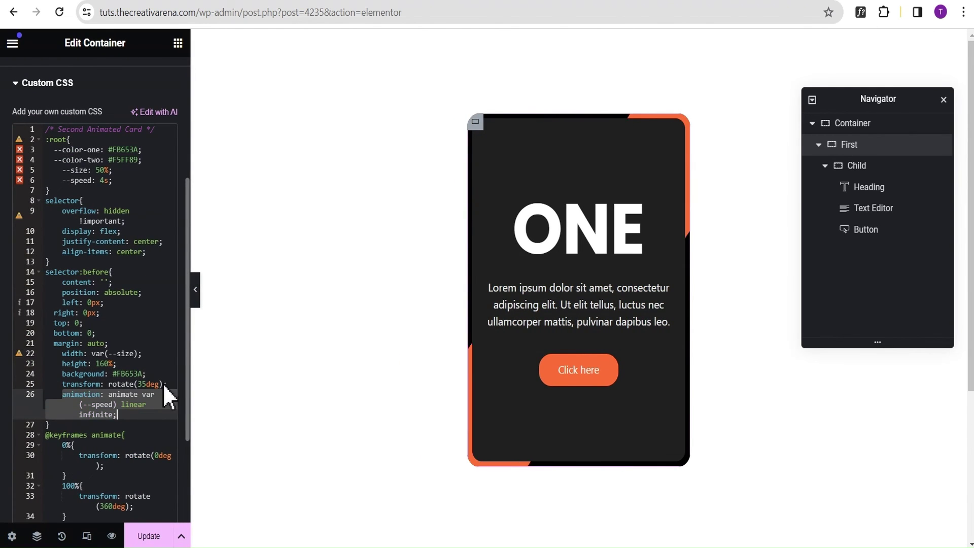
left_click(195, 292)
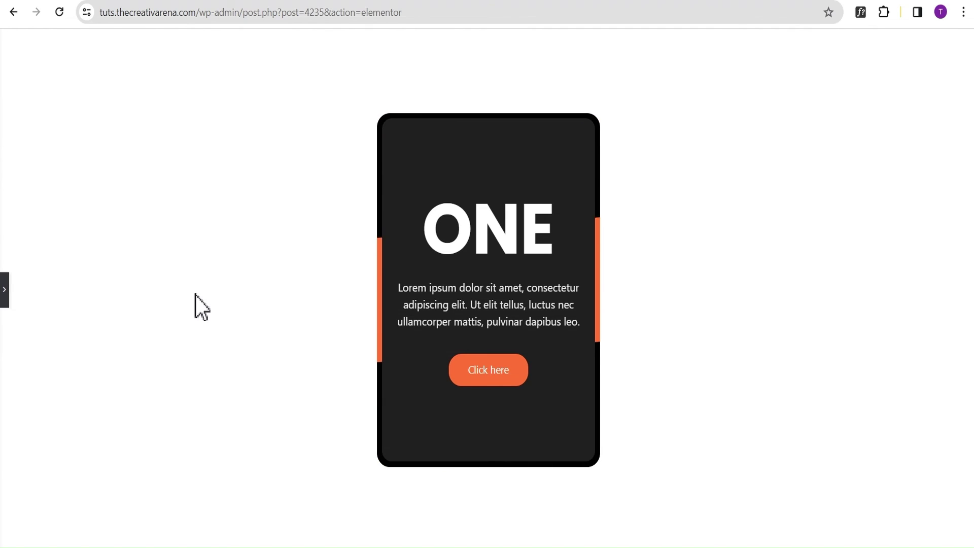
left_click(5, 299)
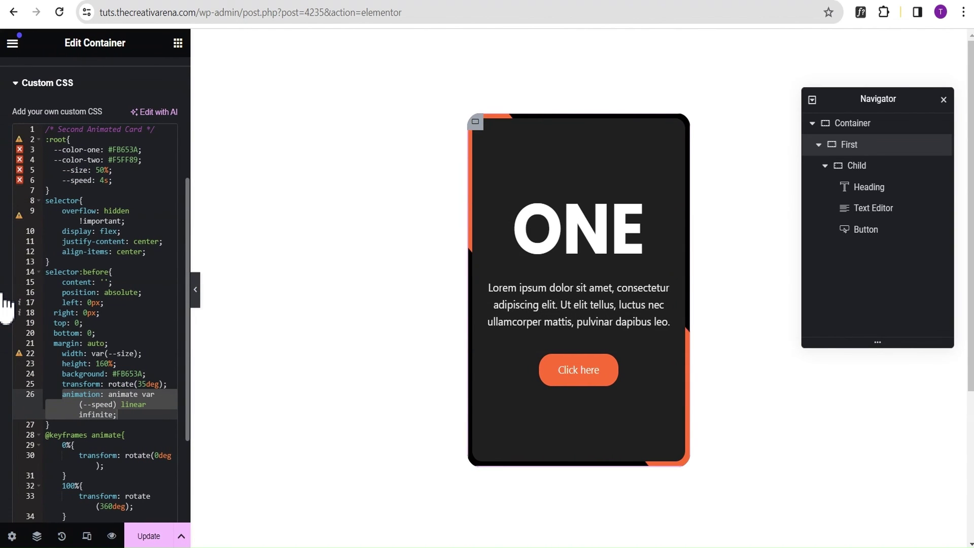
- Duplicate the First container twice to make a row of three cards and preview them
left_click(818, 145)
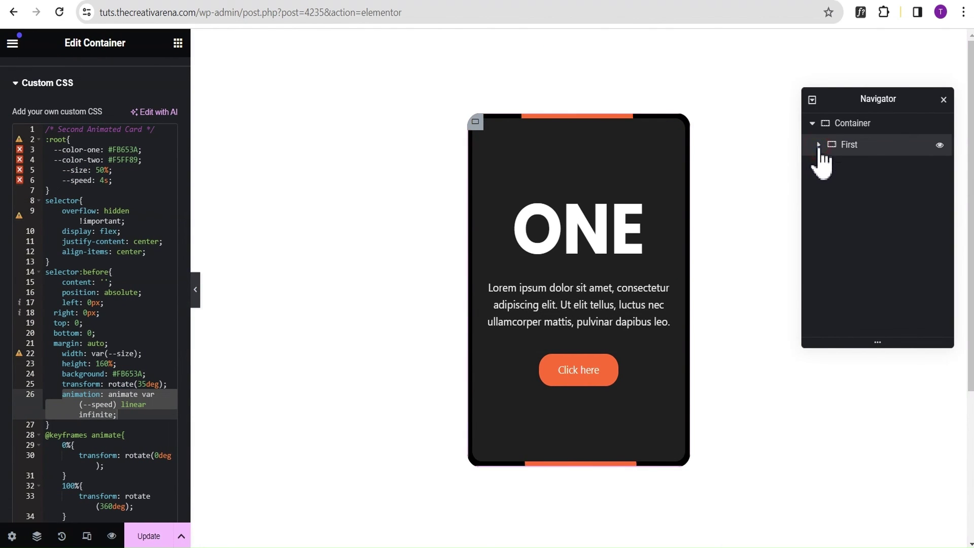
right_click(871, 145)
left_click(871, 189)
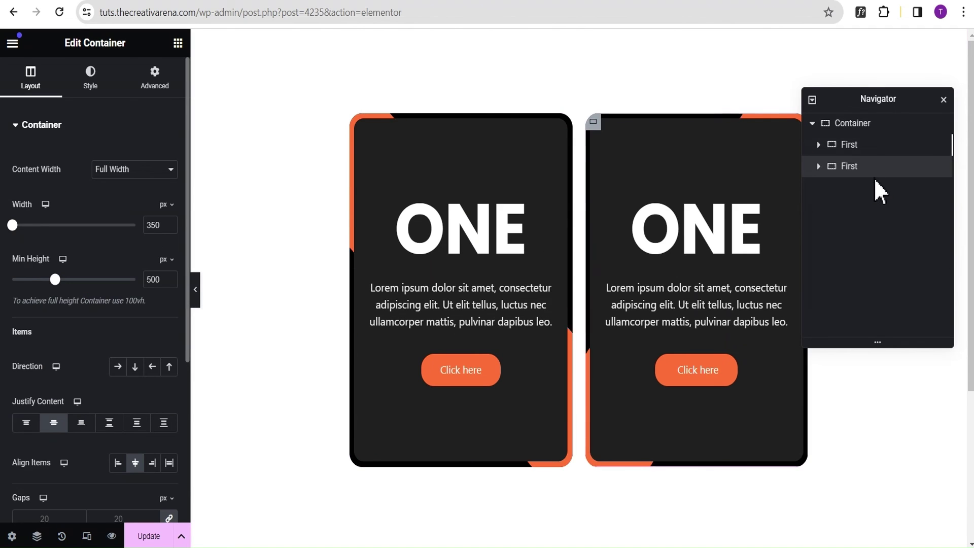
right_click(870, 165)
left_click(874, 206)
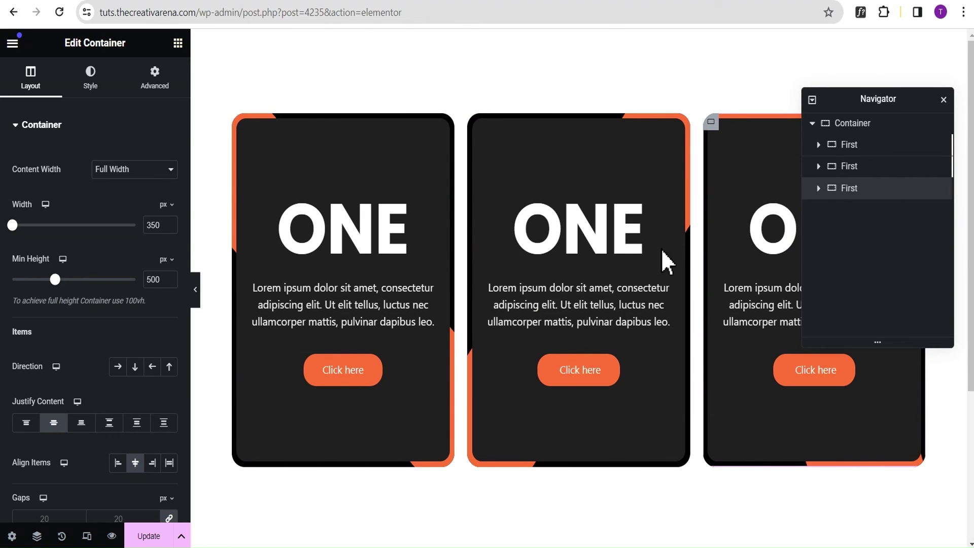
left_click(196, 294)
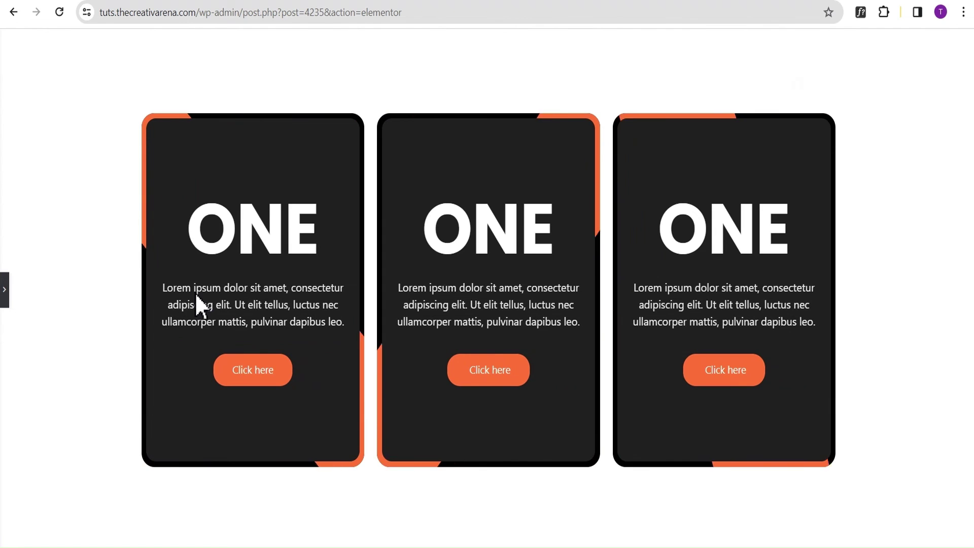
left_click(5, 299)
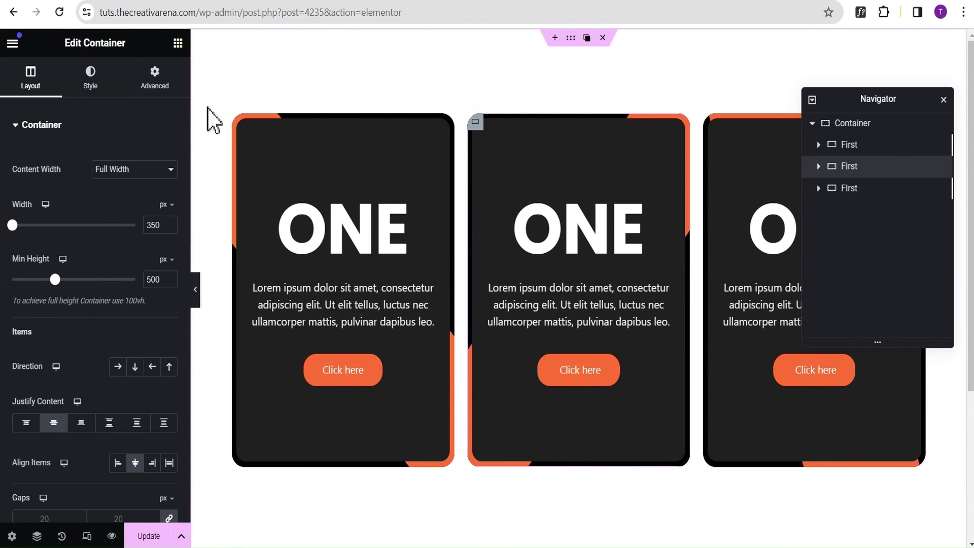
- Comment out the animation line in the middle card container's custom CSS and preview the three cards
left_click(154, 77)
left_click(119, 125)
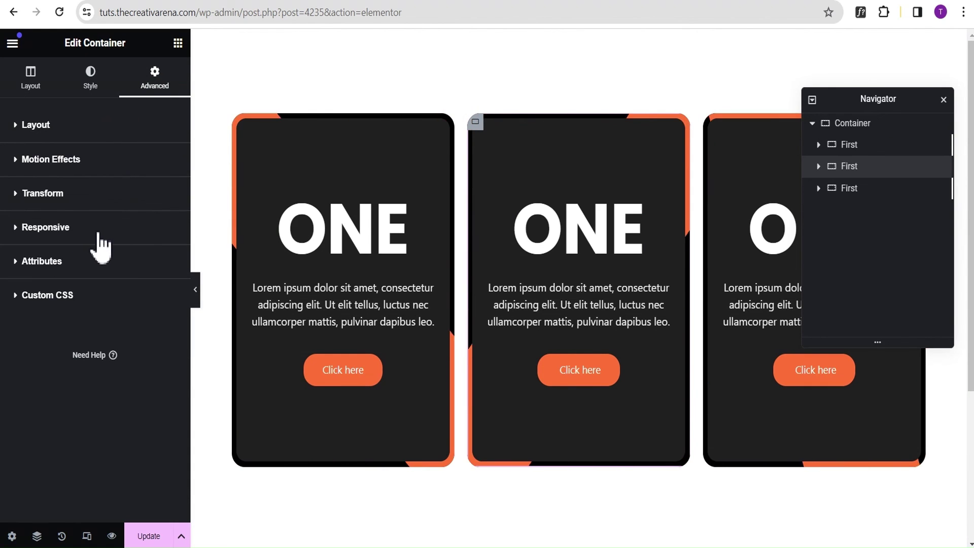
left_click(34, 294)
scroll(106, 404, "down", 4)
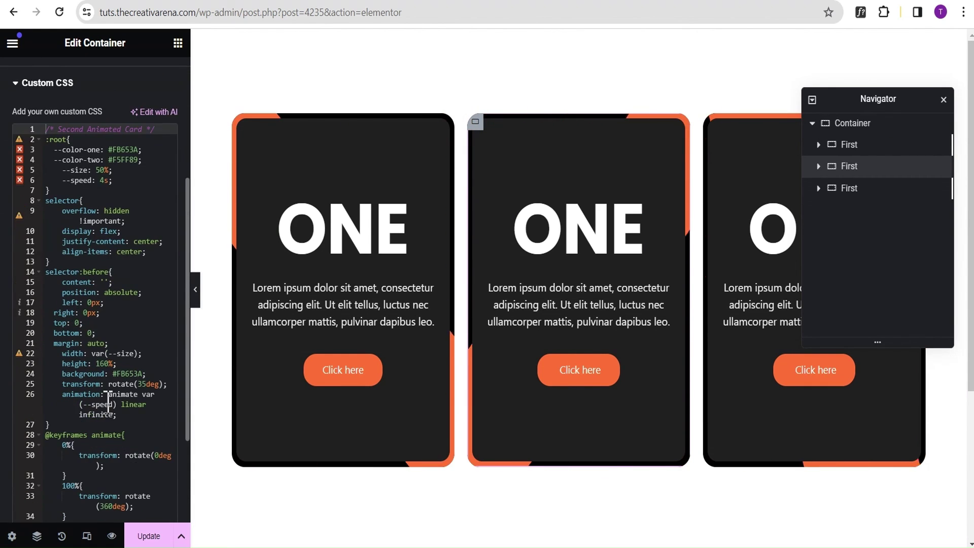
scroll(107, 404, "down", 2)
left_click_drag(126, 348, 66, 328)
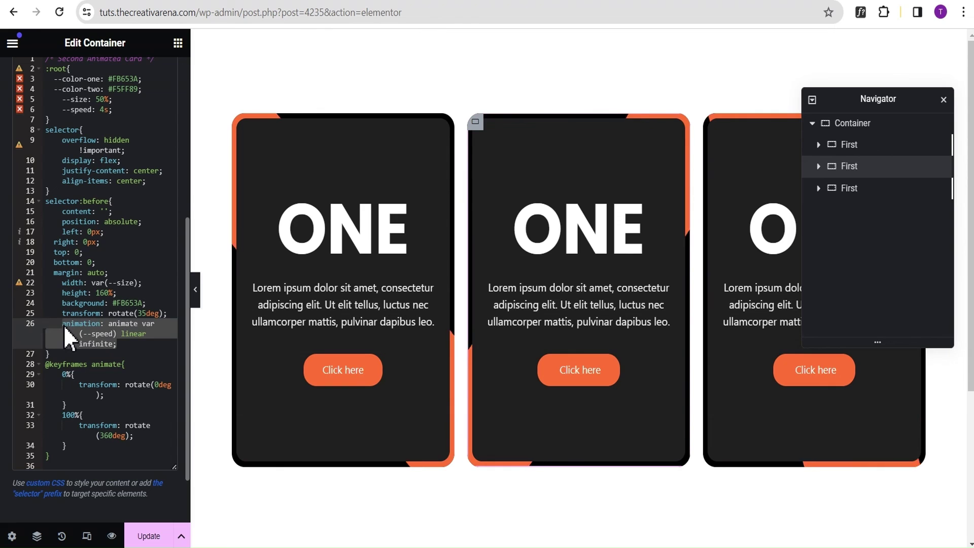
key("ctrl+slash")
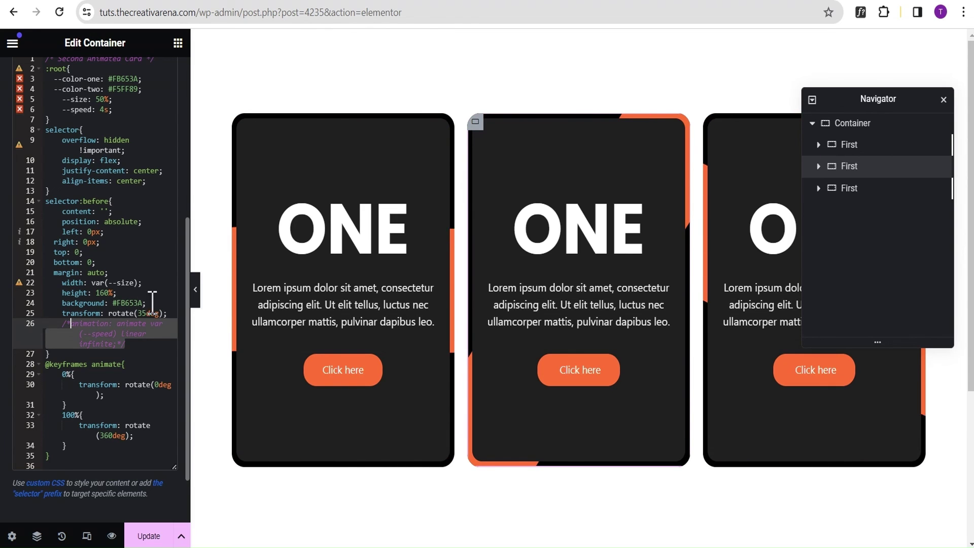
left_click(195, 290)
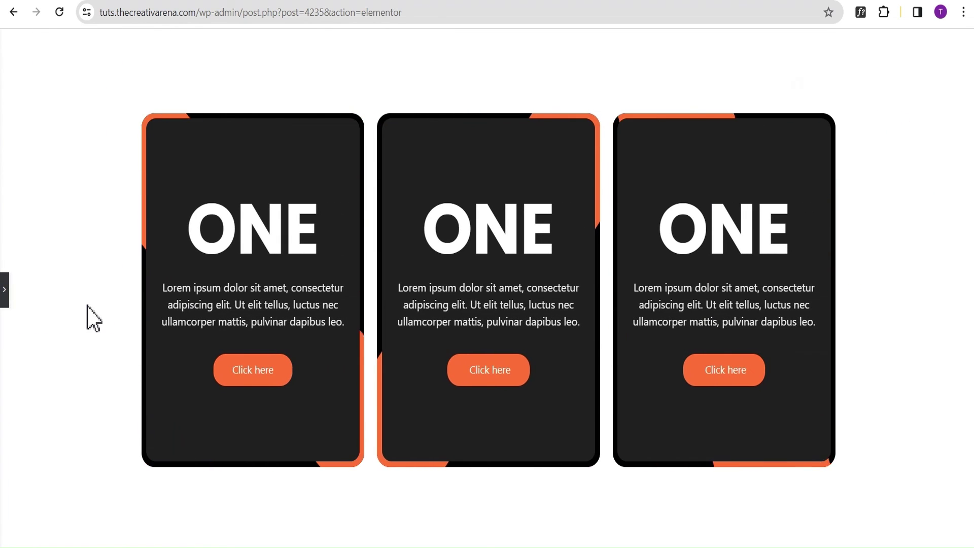
left_click(6, 299)
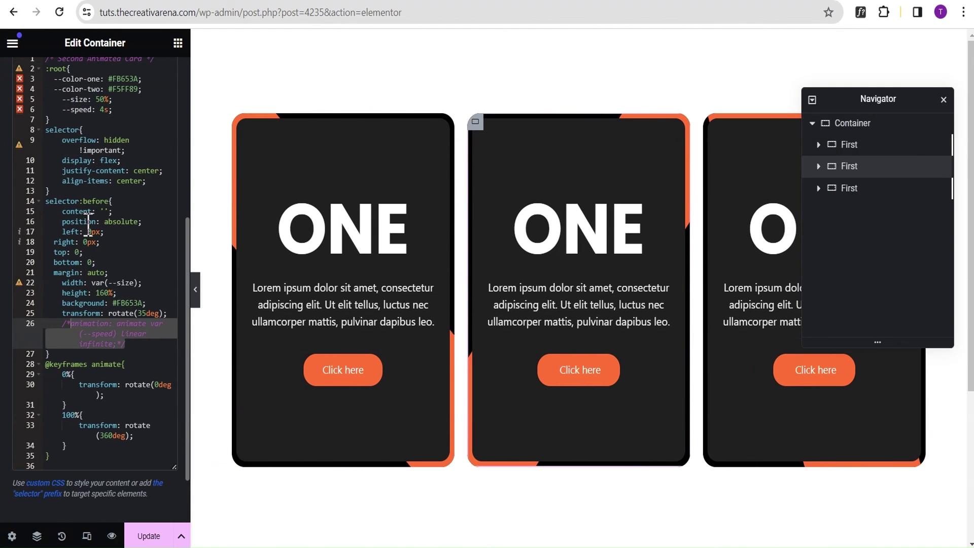
- Change the middle card's selector:before rule to selector:hover:before and preview its hover effect
left_click(82, 202)
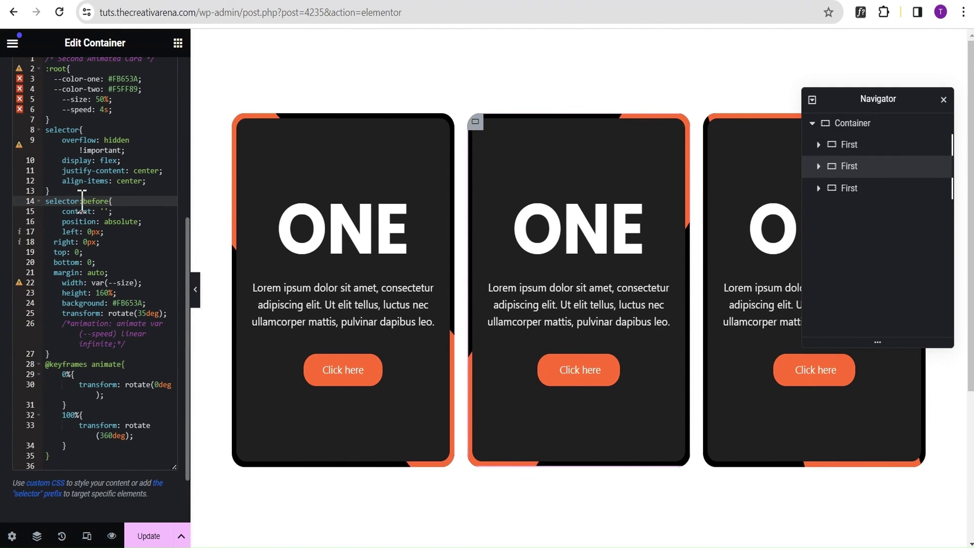
type("hover:")
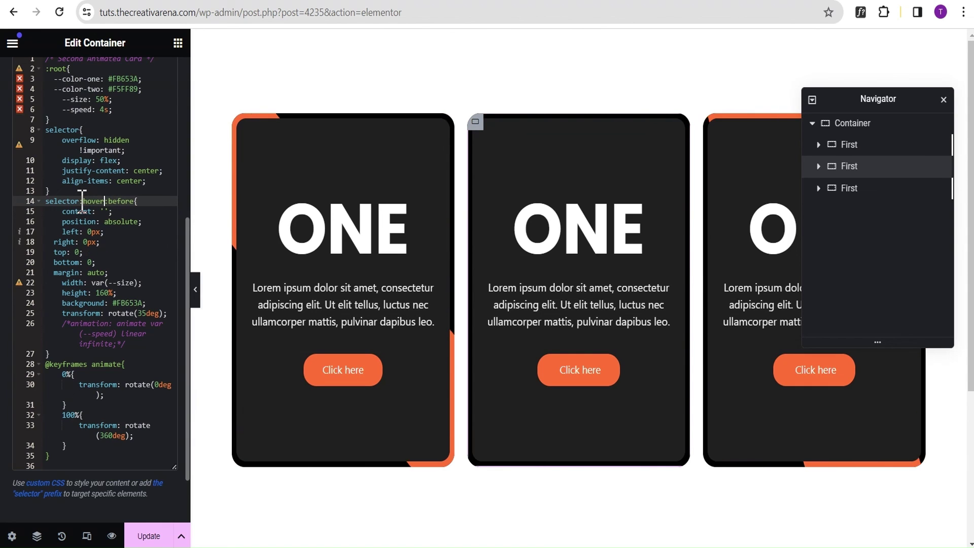
left_click(197, 299)
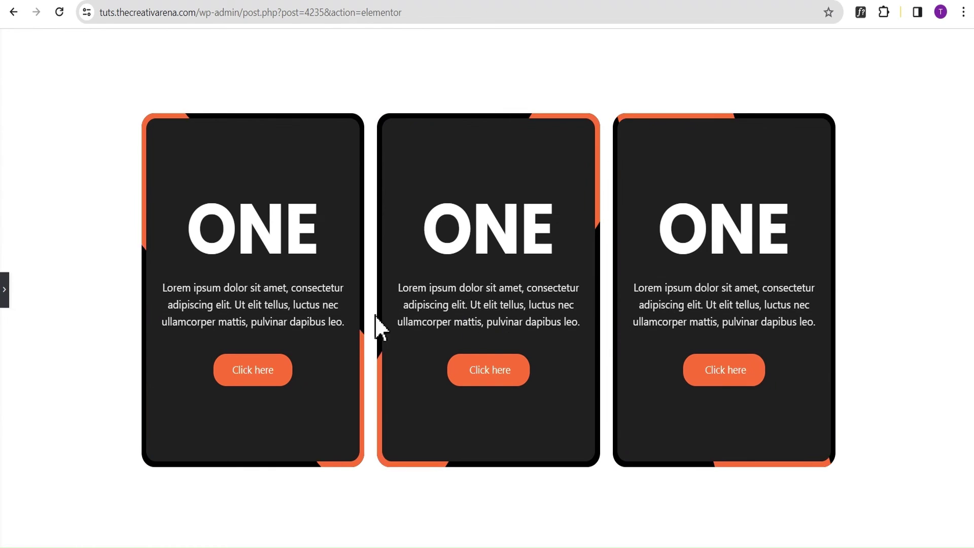
left_click(4, 291)
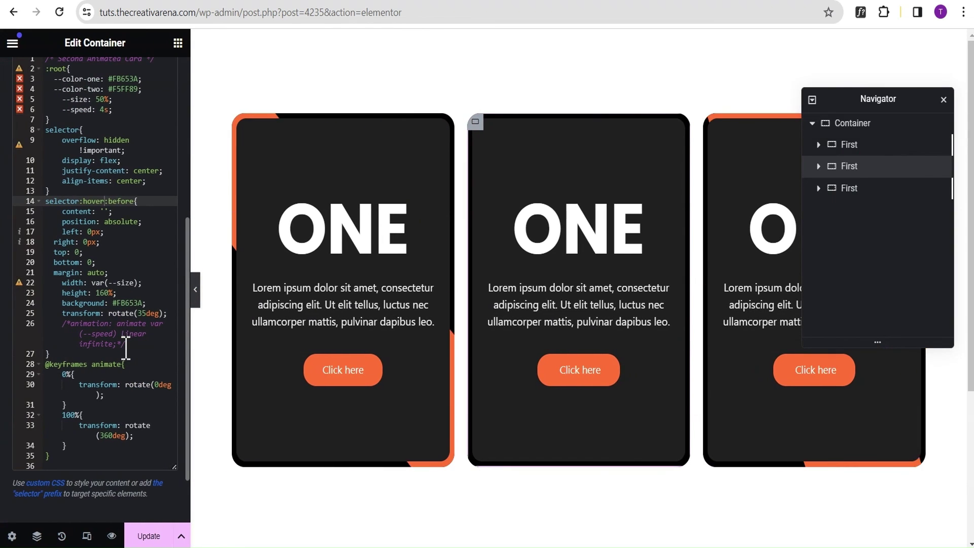
- Uncomment the animation line in the middle card's selector:hover:before rule
left_click_drag(125, 345, 65, 325)
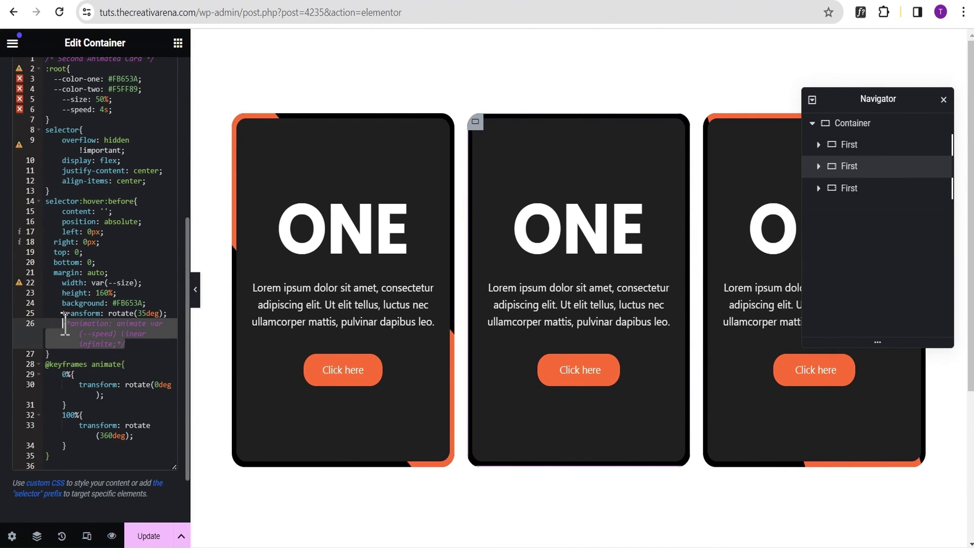
key("ctrl+slash")
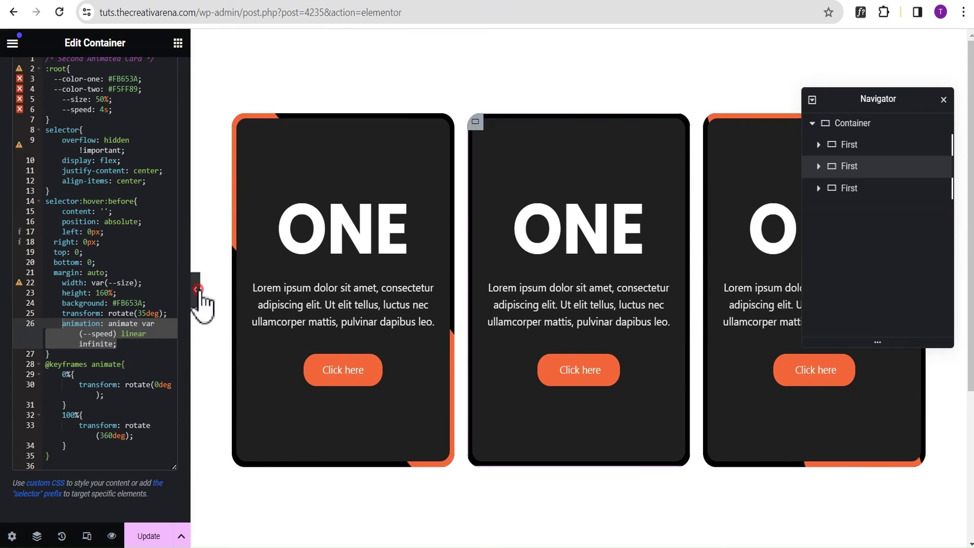